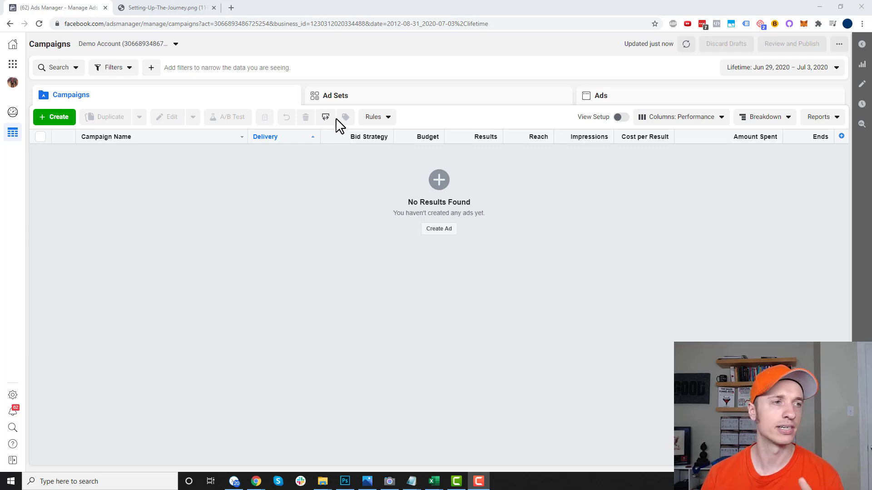
Open Audience Insights for the demo ad account.
{"action": "left_click", "coordinate": [13, 65]}
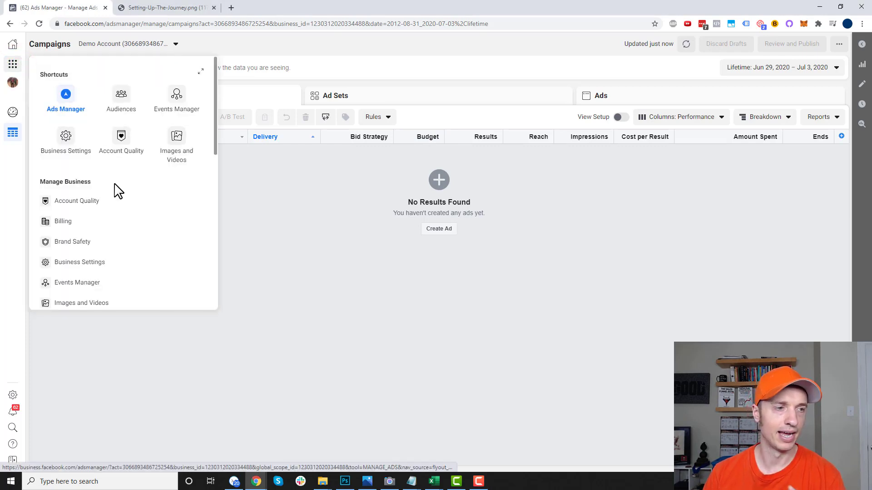
{"action": "scroll", "coordinate": [113, 196], "scroll_direction": "down", "scroll_amount": 4}
{"action": "scroll", "coordinate": [109, 198], "scroll_direction": "down", "scroll_amount": 3}
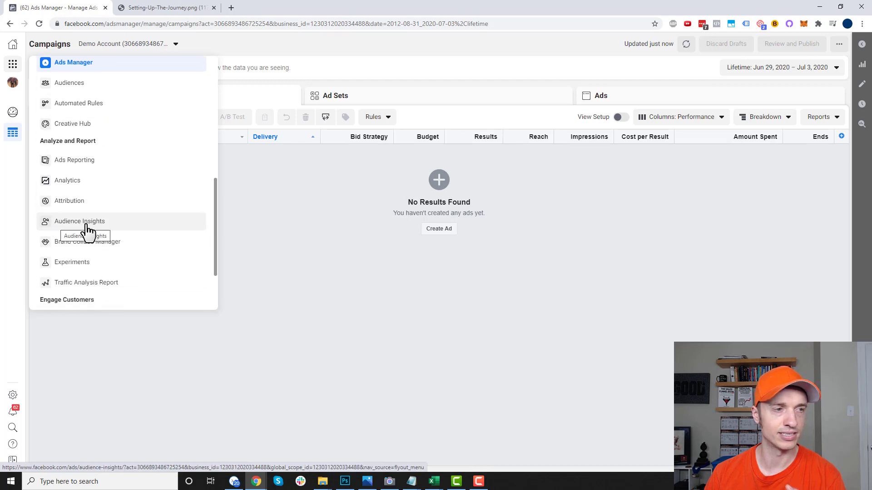
{"action": "left_click", "coordinate": [81, 223]}
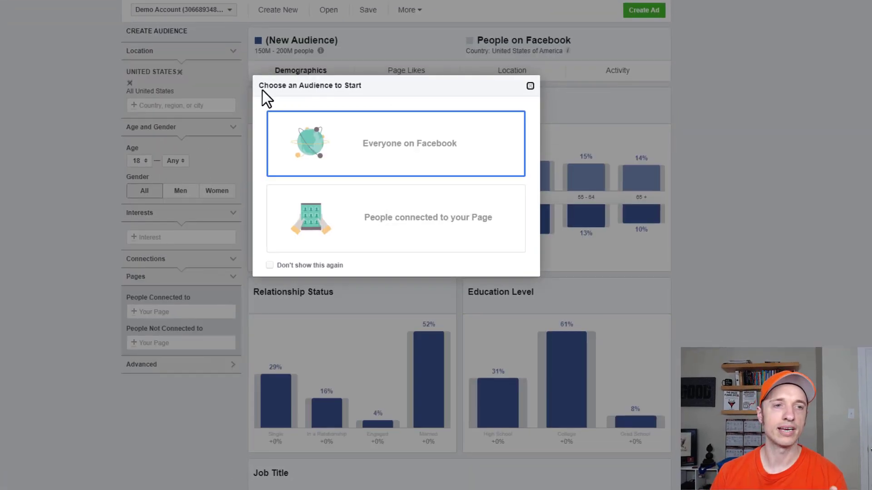
Start a new audience from Everyone on Facebook and dismiss the location tip.
{"action": "left_click_drag", "start_coordinate": [263, 86], "coordinate": [402, 84]}
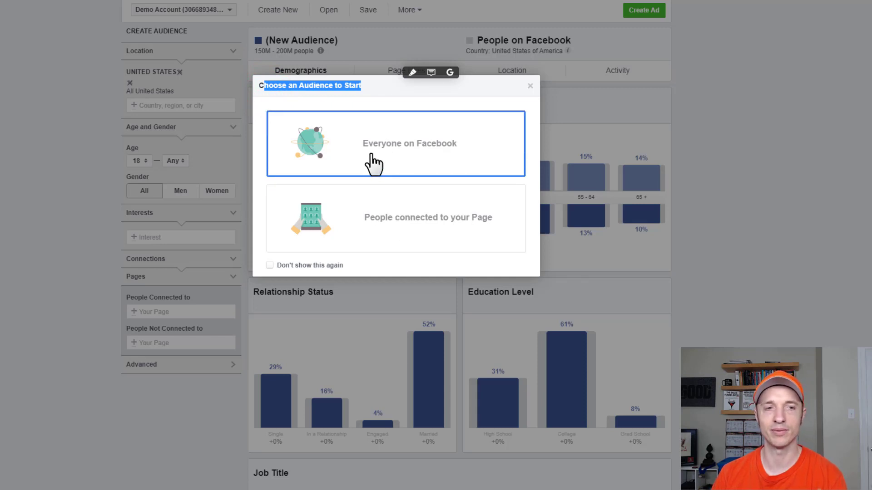
{"action": "left_click", "coordinate": [407, 155]}
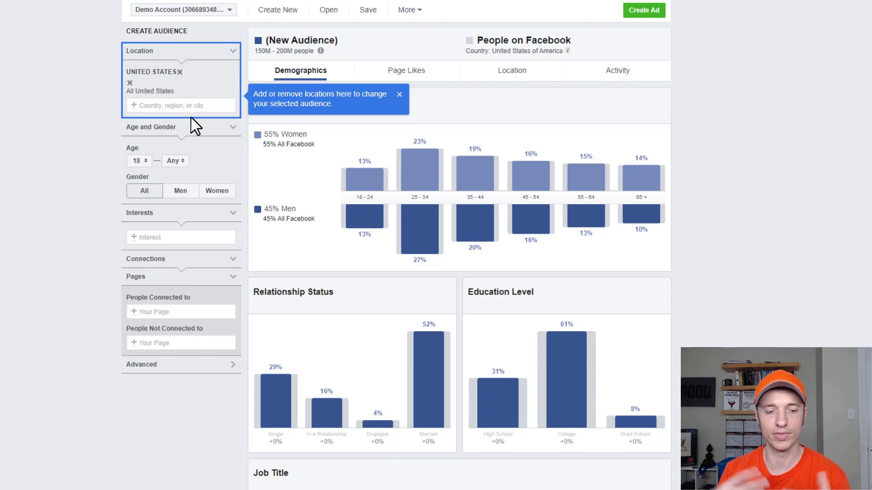
{"action": "left_click", "coordinate": [400, 94]}
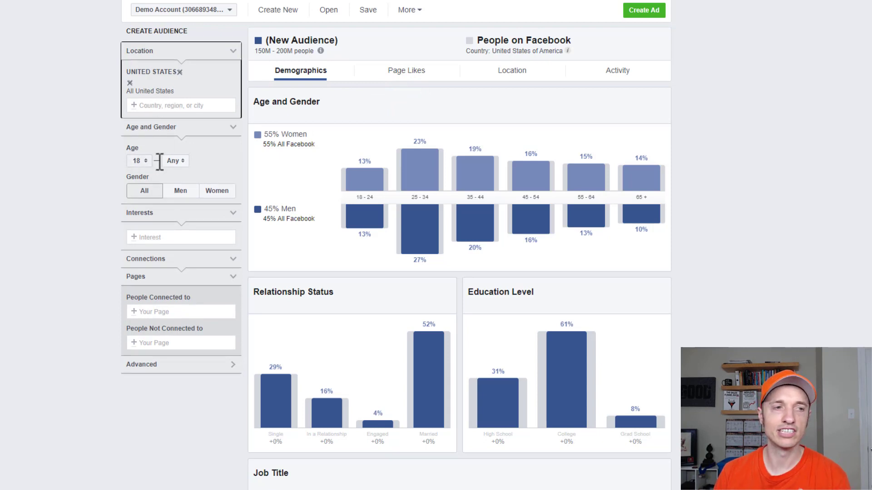
Add MailChimp as an interest for the new audience.
{"action": "left_click", "coordinate": [164, 237]}
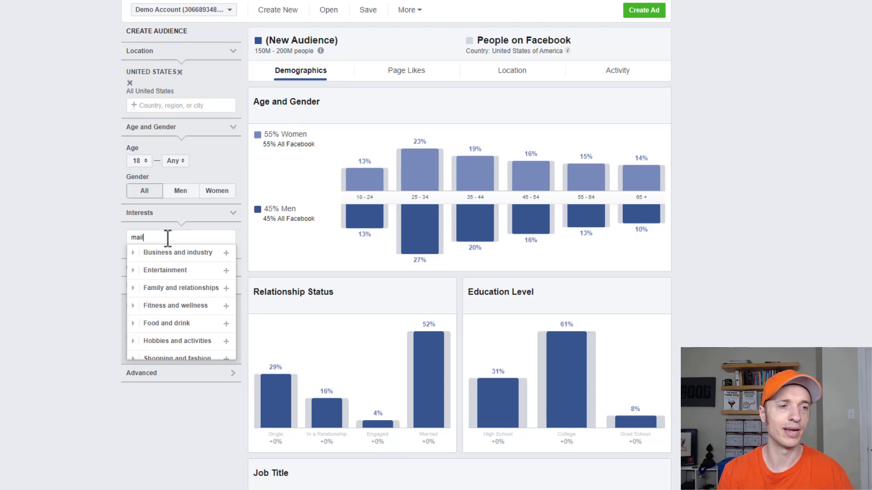
{"action": "type", "text": "mp"}
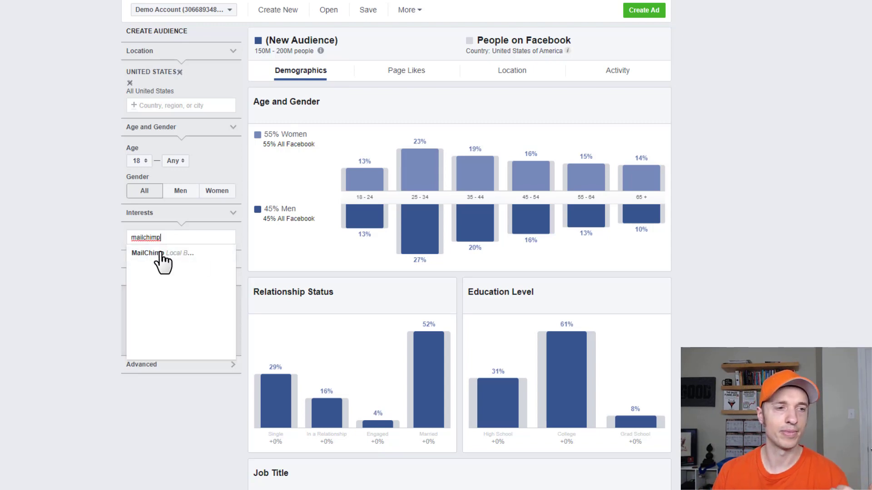
{"action": "left_click", "coordinate": [166, 253]}
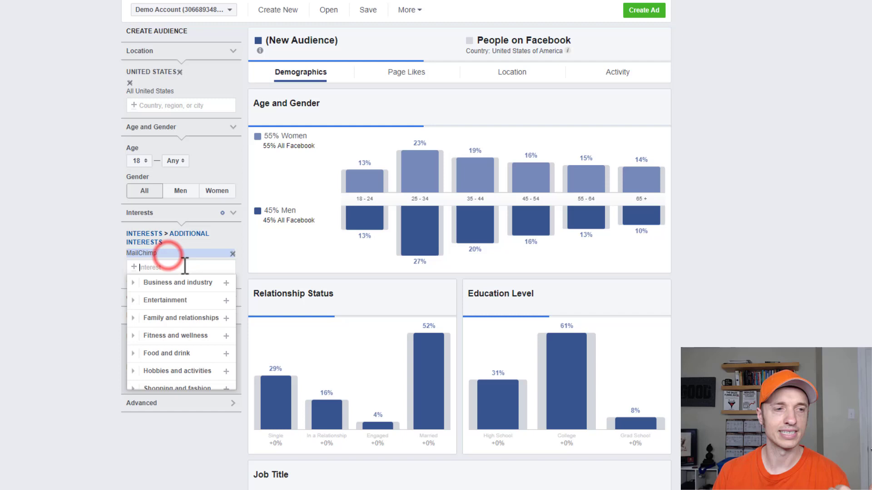
{"action": "left_click", "coordinate": [73, 249]}
Examine the MailChimp audience's demographics: age and gender, relationship status, education level and job titles.
{"action": "mouse_move", "coordinate": [427, 167]}
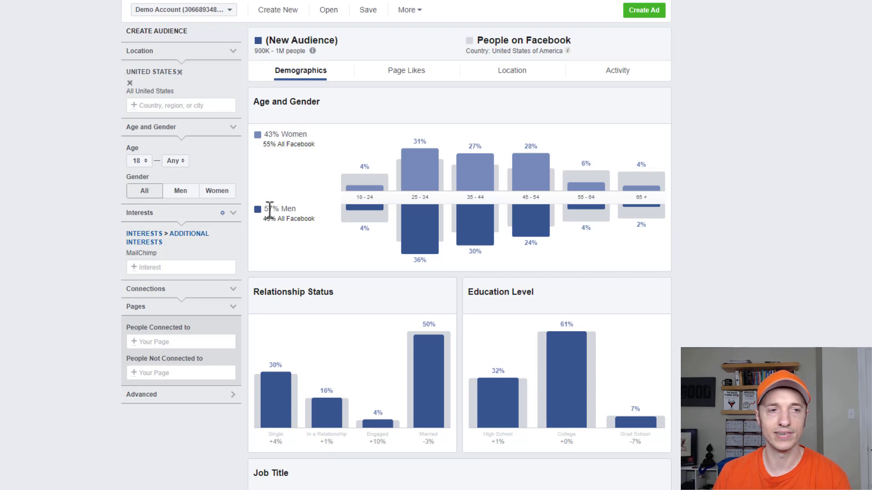
{"action": "mouse_move", "coordinate": [344, 226]}
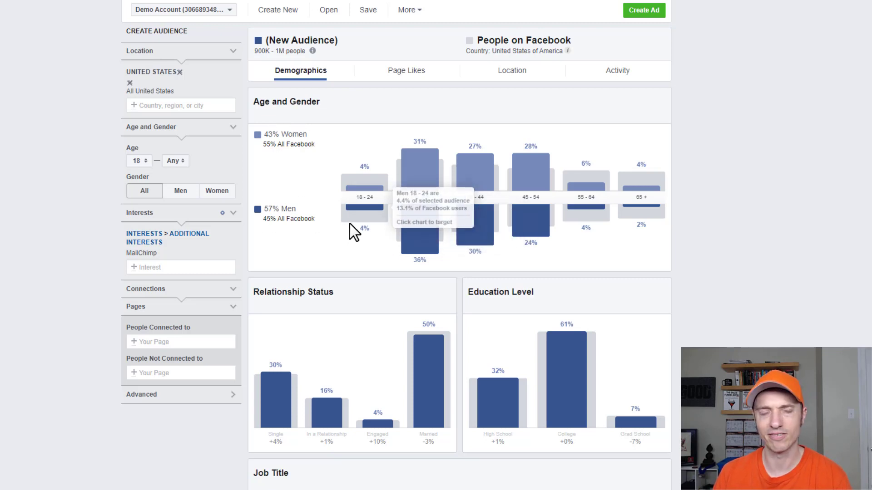
{"action": "scroll", "coordinate": [363, 232], "scroll_direction": "down", "scroll_amount": 1}
{"action": "scroll", "coordinate": [386, 254], "scroll_direction": "down", "scroll_amount": 2}
{"action": "scroll", "coordinate": [408, 268], "scroll_direction": "down", "scroll_amount": 2}
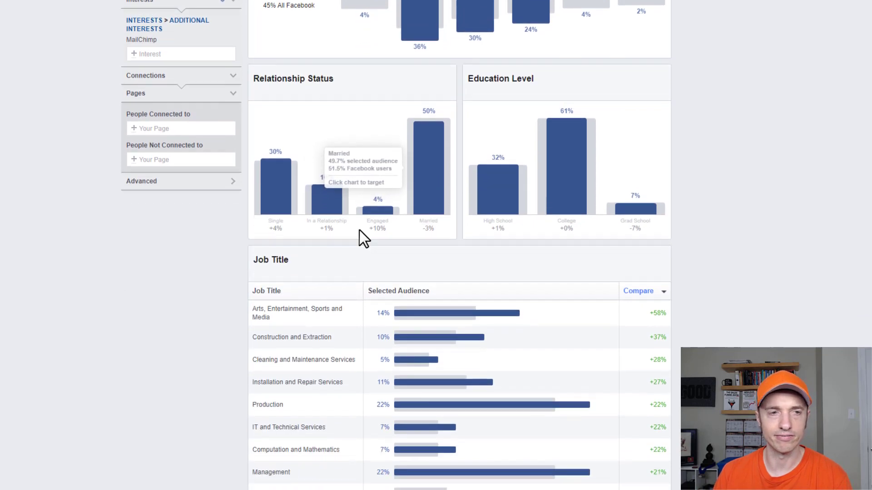
{"action": "mouse_move", "coordinate": [554, 159]}
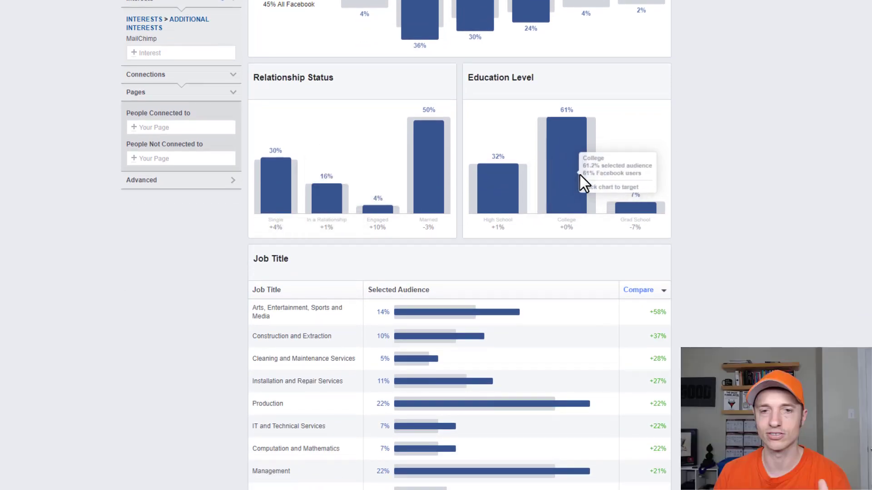
{"action": "mouse_move", "coordinate": [641, 205]}
{"action": "scroll", "coordinate": [635, 195], "scroll_direction": "down", "scroll_amount": 1}
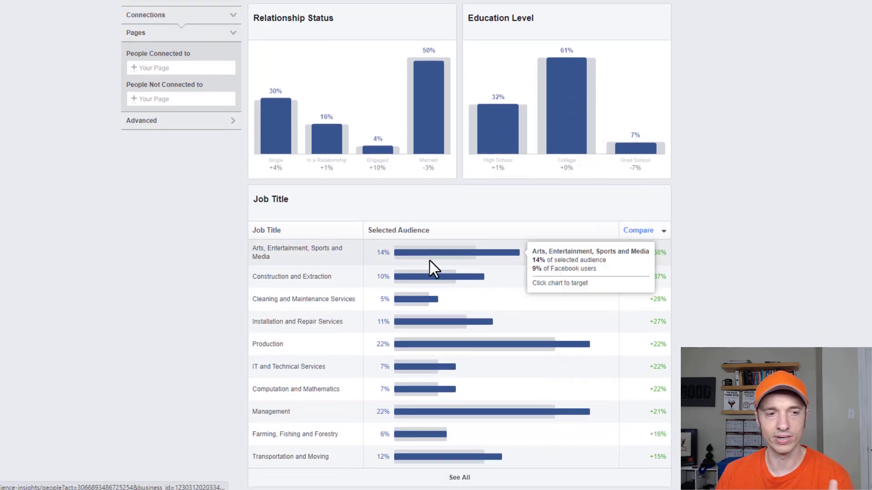
{"action": "scroll", "coordinate": [445, 377], "scroll_direction": "up", "scroll_amount": 2}
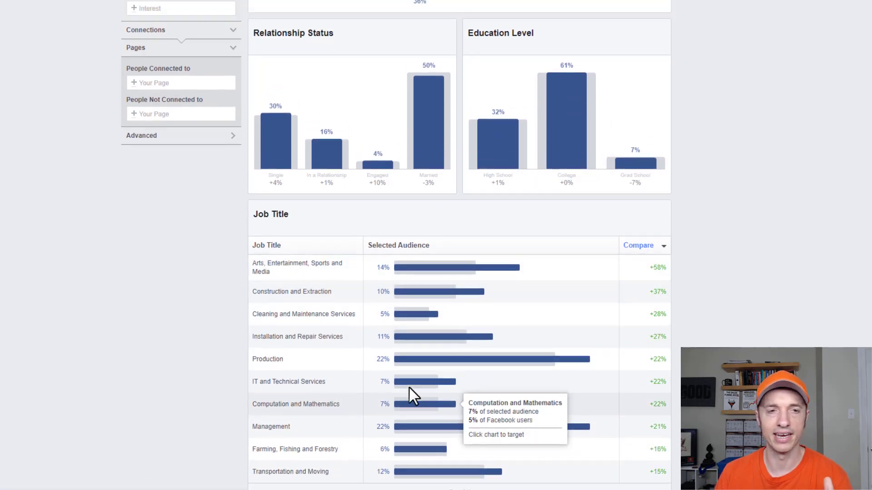
{"action": "scroll", "coordinate": [476, 383], "scroll_direction": "up", "scroll_amount": 1}
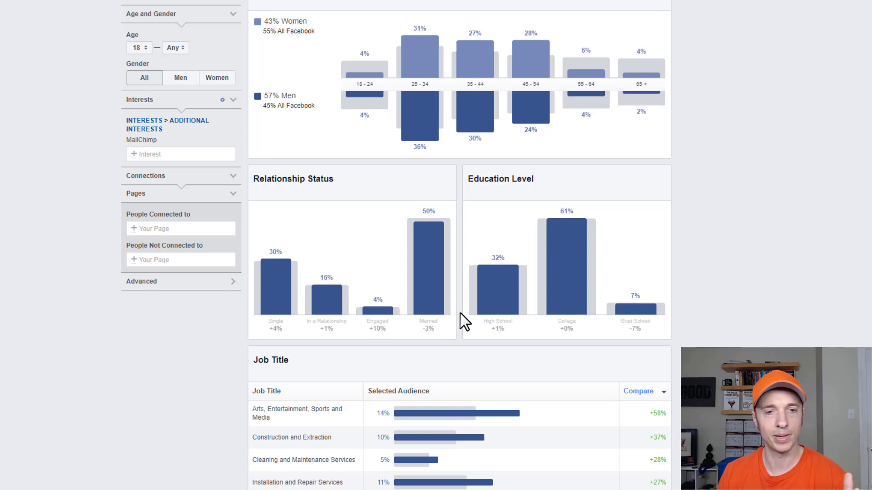
{"action": "mouse_move", "coordinate": [558, 289]}
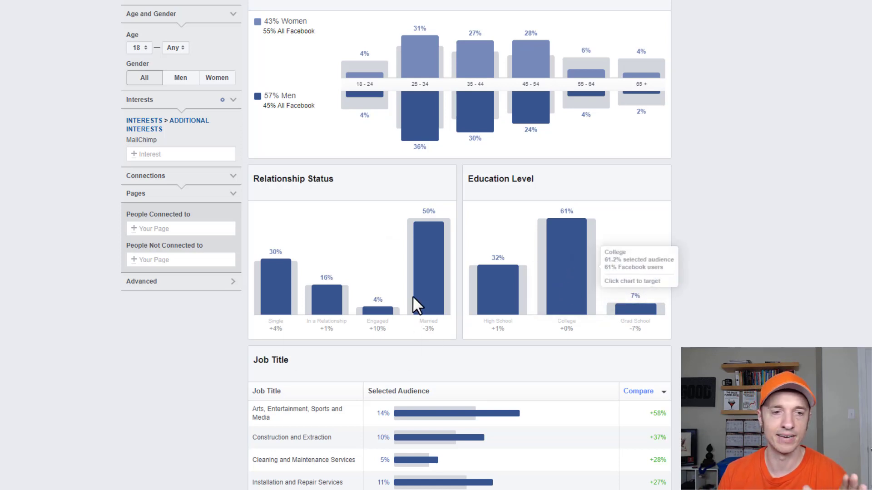
{"action": "mouse_move", "coordinate": [437, 287]}
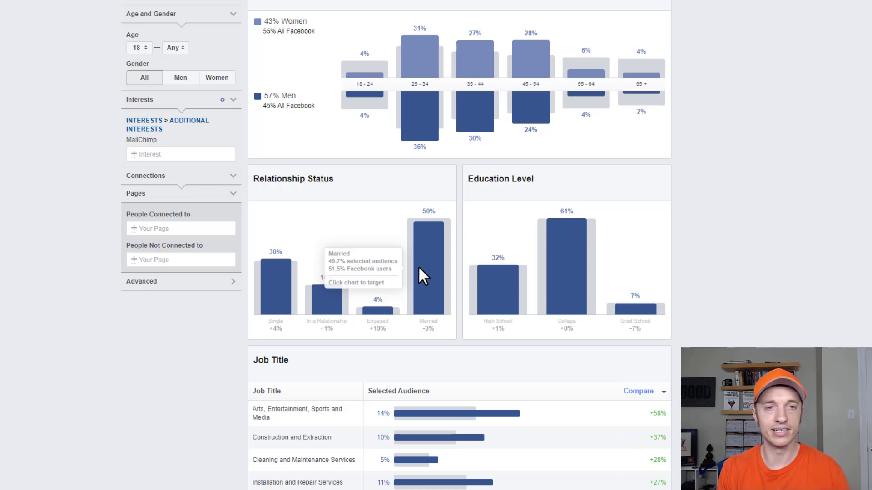
{"action": "scroll", "coordinate": [418, 266], "scroll_direction": "up", "scroll_amount": 3}
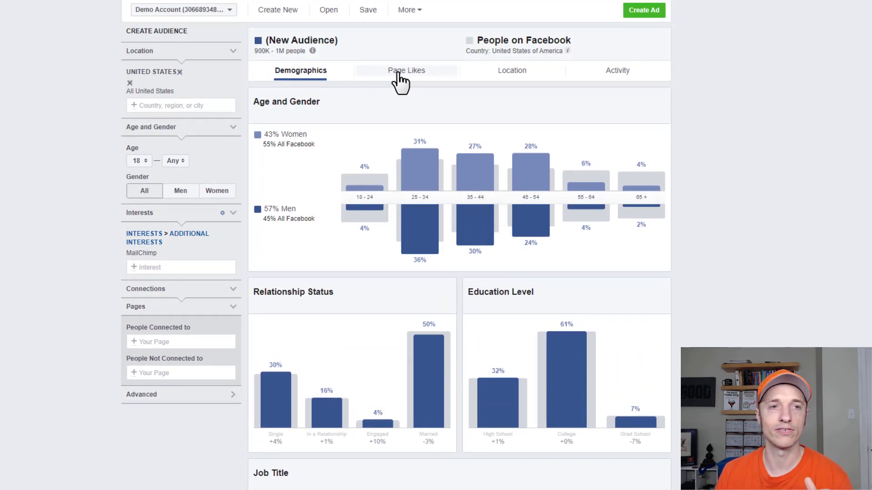
Show the audience's page likes and list Mailchimp, Shopify and Gary Vaynerchuck on separate lines in Notepad.
{"action": "left_click", "coordinate": [415, 83]}
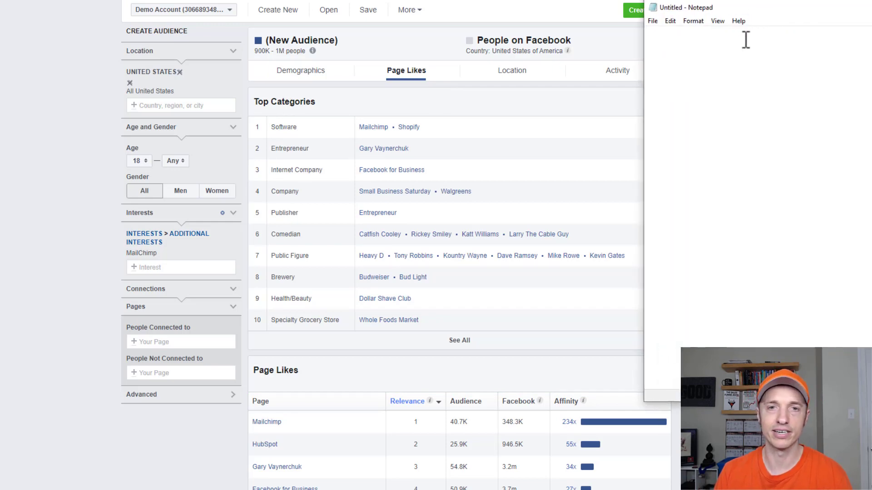
{"action": "left_click", "coordinate": [746, 38]}
{"action": "type", "text": "Mailchimp"}
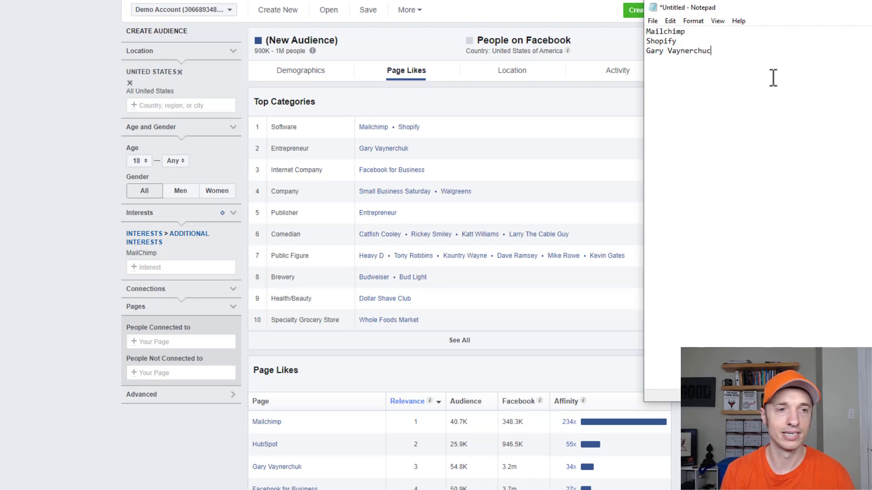
{"action": "key", "text": "Return"}
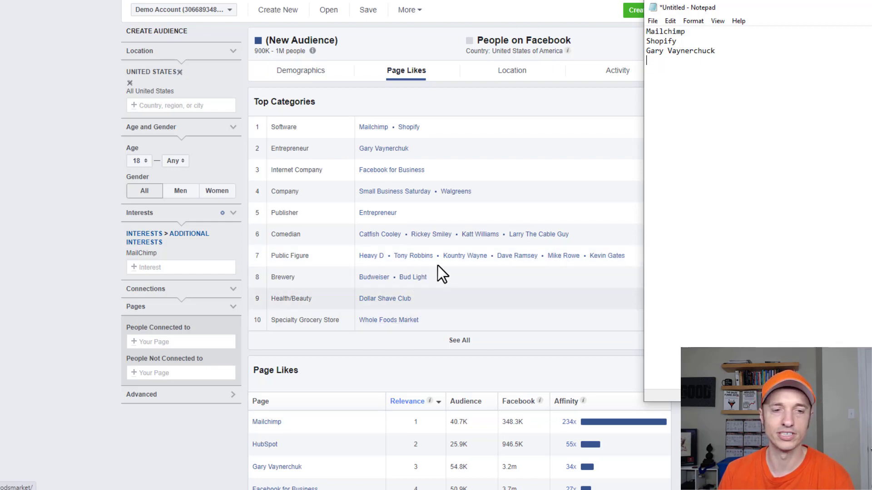
Expand the full Top Categories list and examine it along with the Page Likes table for related pages.
{"action": "left_click", "coordinate": [454, 340]}
{"action": "scroll", "coordinate": [432, 328], "scroll_direction": "down", "scroll_amount": 2}
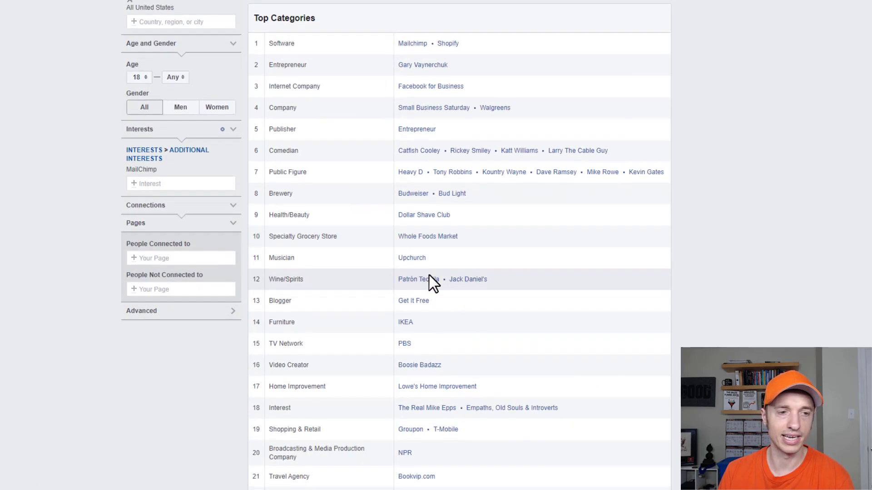
{"action": "scroll", "coordinate": [432, 273], "scroll_direction": "down", "scroll_amount": 2}
{"action": "scroll", "coordinate": [406, 277], "scroll_direction": "down", "scroll_amount": 2}
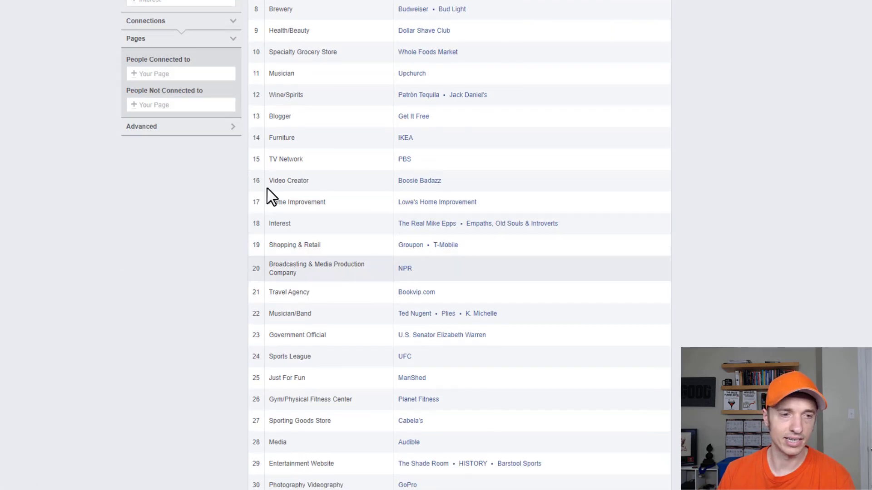
{"action": "scroll", "coordinate": [358, 277], "scroll_direction": "down", "scroll_amount": 5}
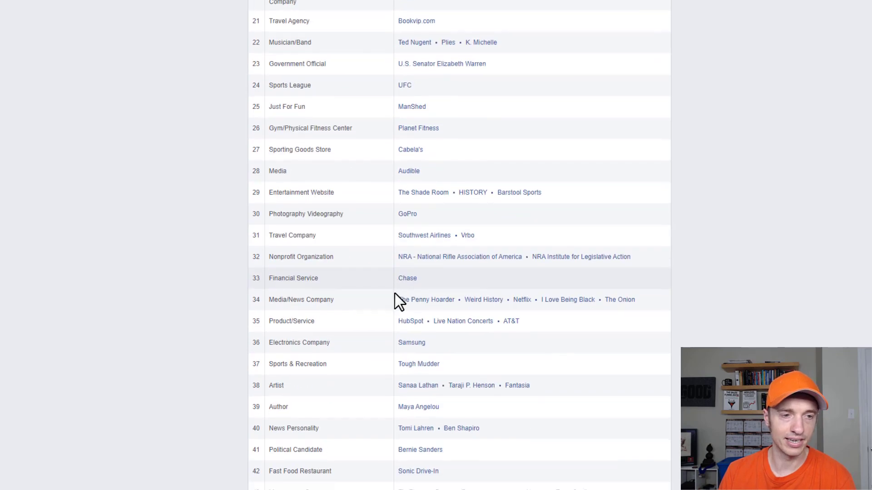
{"action": "scroll", "coordinate": [408, 300], "scroll_direction": "down", "scroll_amount": 12}
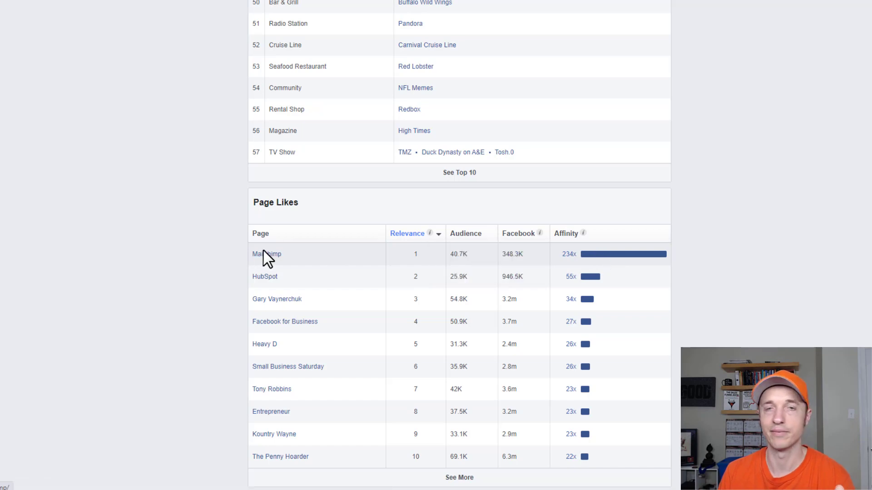
{"action": "scroll", "coordinate": [422, 320], "scroll_direction": "up", "scroll_amount": 8}
{"action": "scroll", "coordinate": [173, 259], "scroll_direction": "up", "scroll_amount": 15}
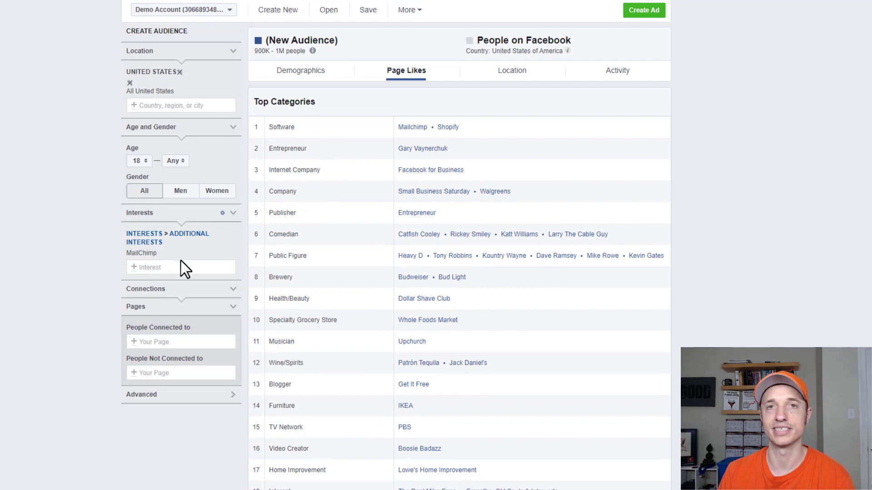
{"action": "scroll", "coordinate": [402, 285], "scroll_direction": "down", "scroll_amount": 16}
{"action": "scroll", "coordinate": [393, 288], "scroll_direction": "down", "scroll_amount": 9}
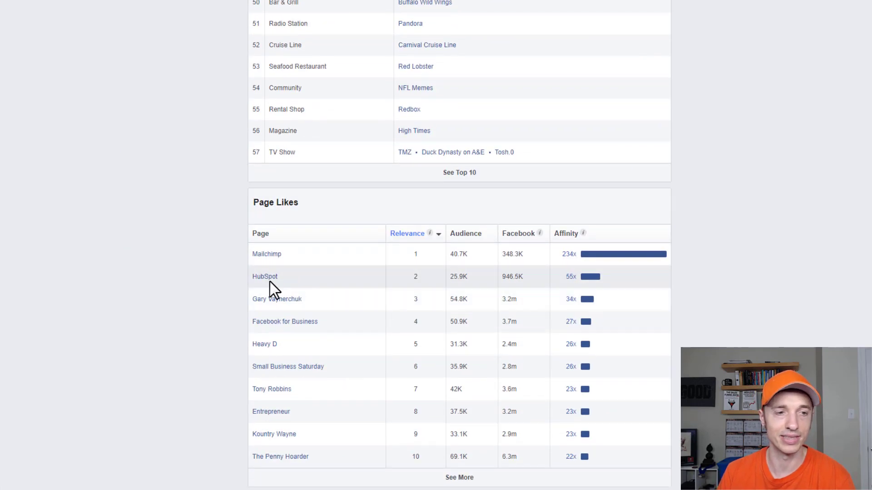
Copy HubSpot from the Page Likes table and replace the MailChimp interest with the HubSpot employer entry.
{"action": "mouse_move", "coordinate": [267, 282]}
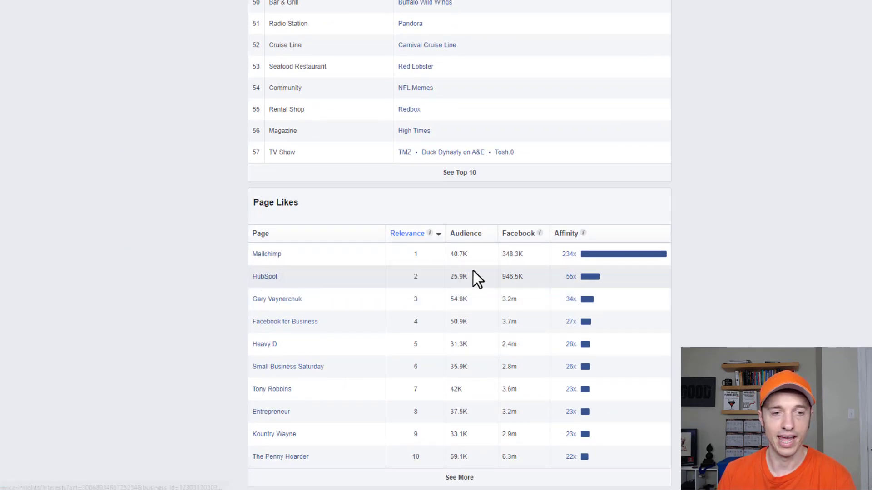
{"action": "left_click_drag", "start_coordinate": [323, 272], "coordinate": [250, 279]}
{"action": "key", "text": "ctrl+c"}
{"action": "scroll", "coordinate": [264, 287], "scroll_direction": "up", "scroll_amount": 20}
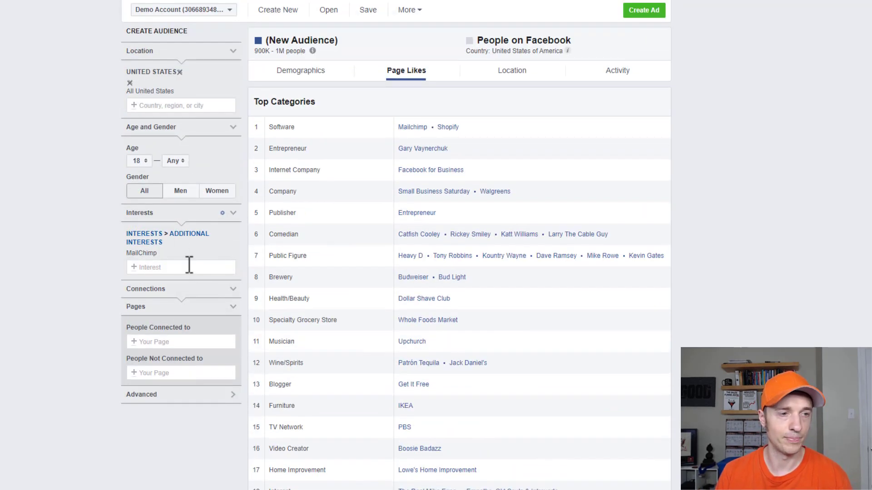
{"action": "left_click", "coordinate": [232, 253]}
{"action": "left_click", "coordinate": [195, 238]}
{"action": "key", "text": "ctrl+v"}
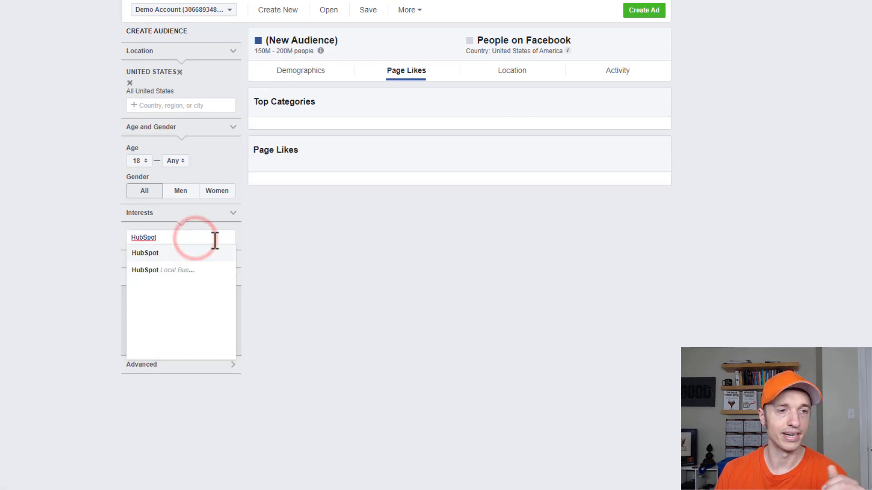
{"action": "left_click", "coordinate": [160, 253]}
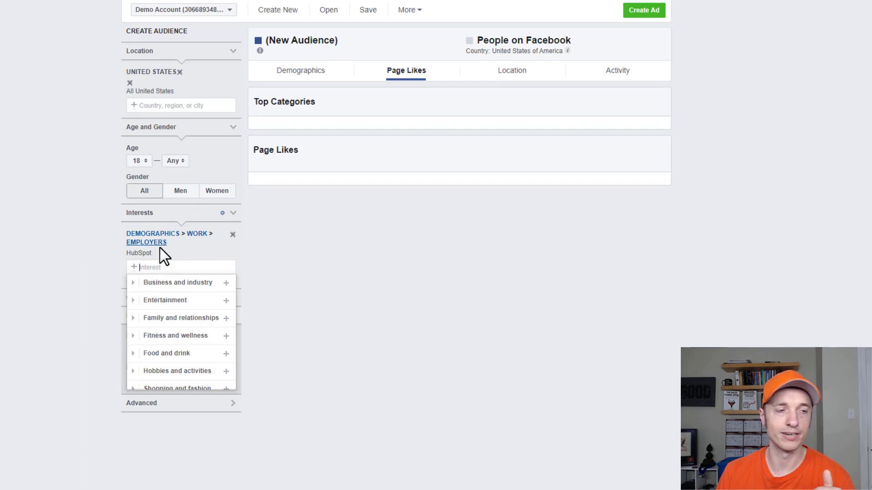
Add HubSpot from Additional Interests to the audience as well.
{"action": "type", "text": "hubspot"}
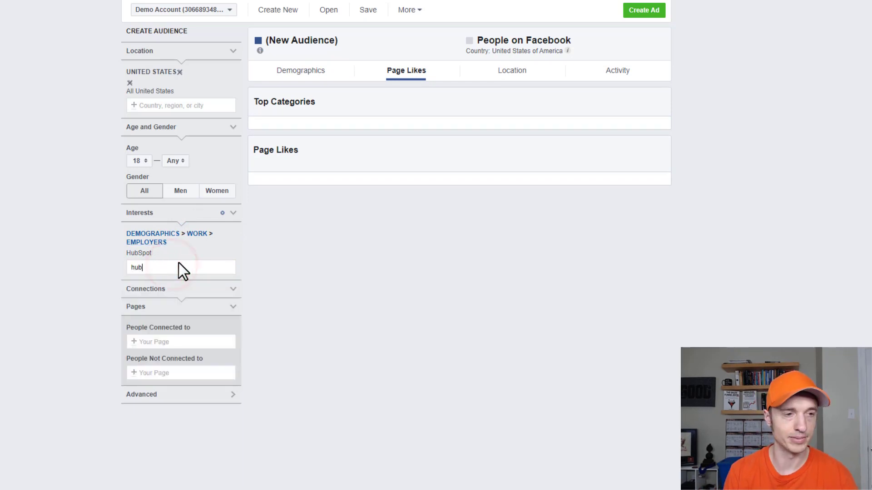
{"action": "left_click", "coordinate": [163, 284]}
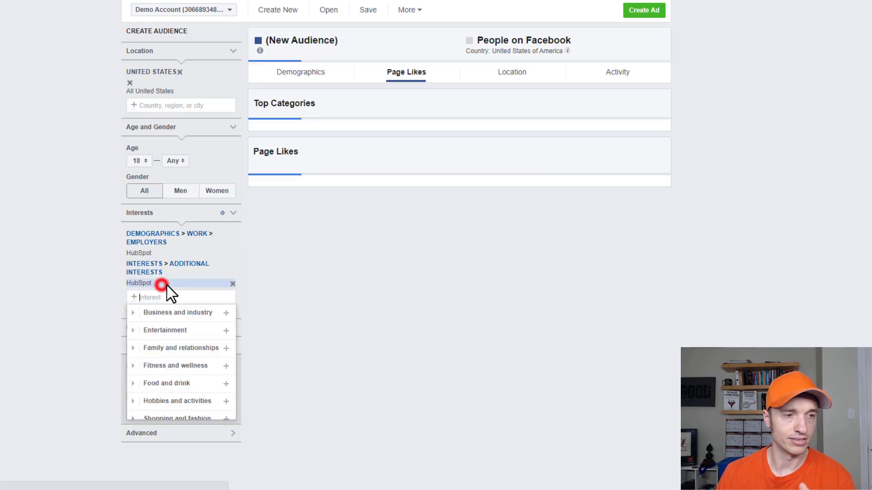
{"action": "left_click", "coordinate": [61, 274]}
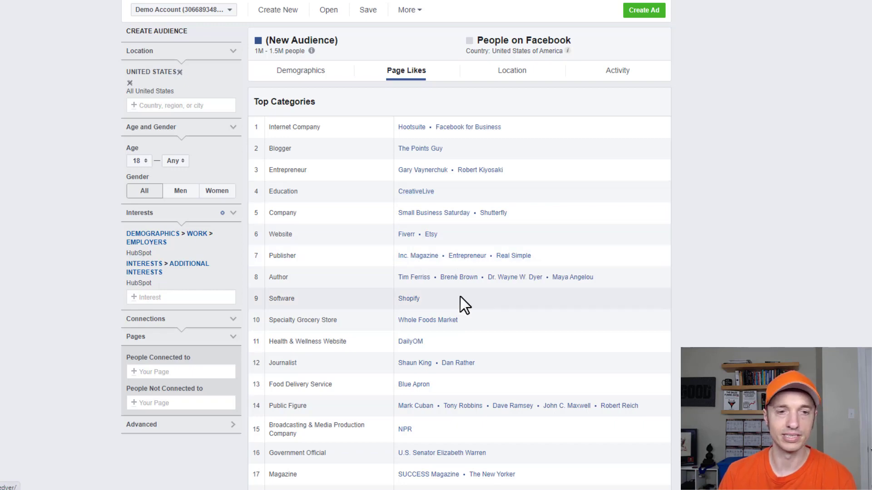
Open the Brené Brown page from the Author category and examine its posts for relevance to the audience.
{"action": "scroll", "coordinate": [448, 208], "scroll_direction": "down", "scroll_amount": 3}
{"action": "scroll", "coordinate": [442, 263], "scroll_direction": "up", "scroll_amount": 3}
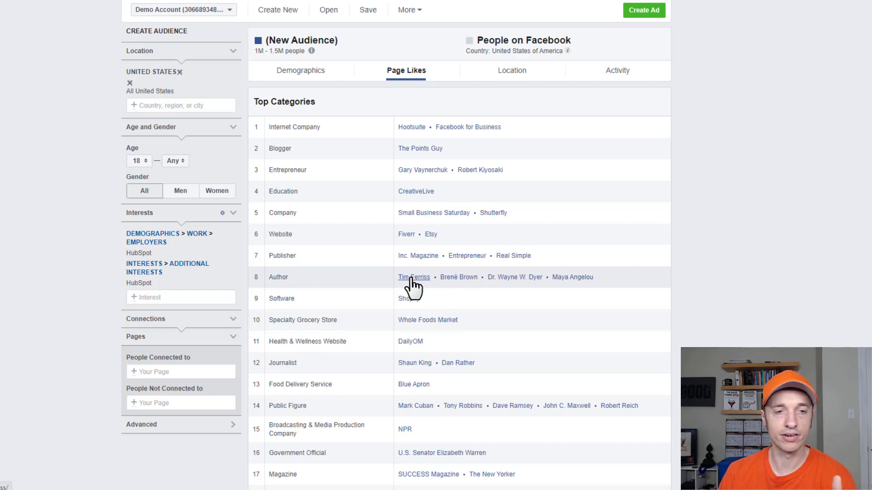
{"action": "left_click", "coordinate": [460, 278]}
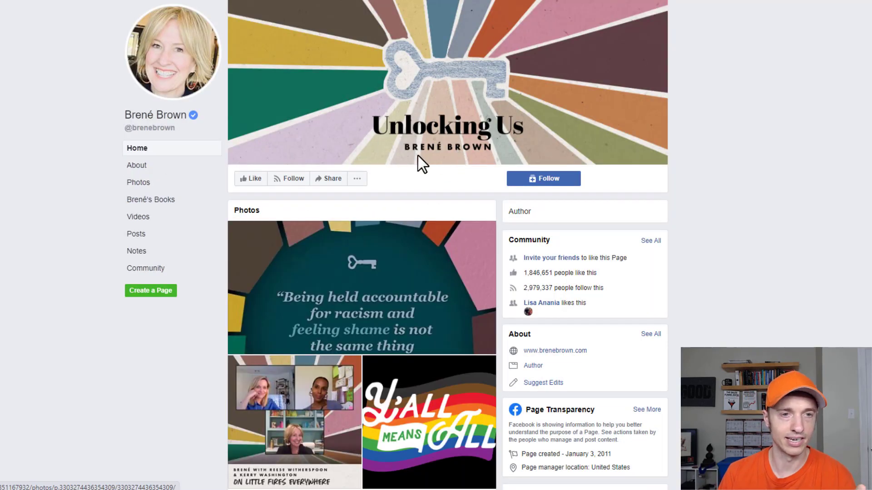
{"action": "scroll", "coordinate": [418, 163], "scroll_direction": "down", "scroll_amount": 14}
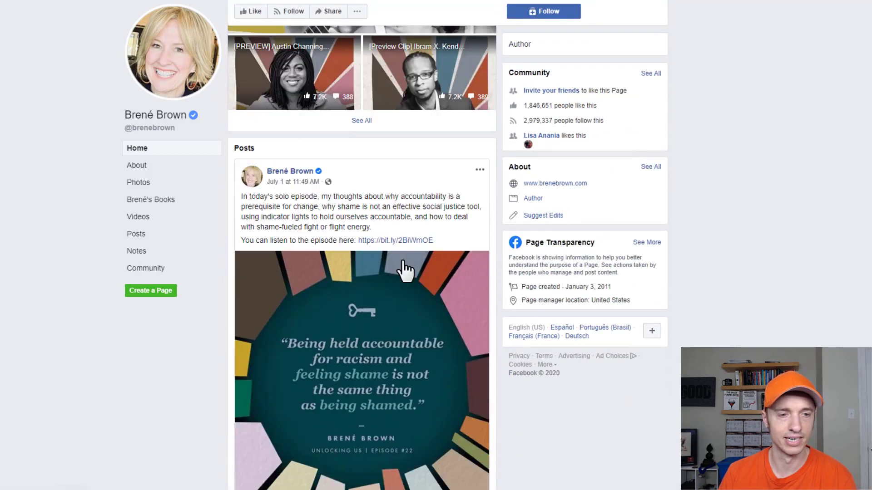
{"action": "scroll", "coordinate": [404, 270], "scroll_direction": "down", "scroll_amount": 10}
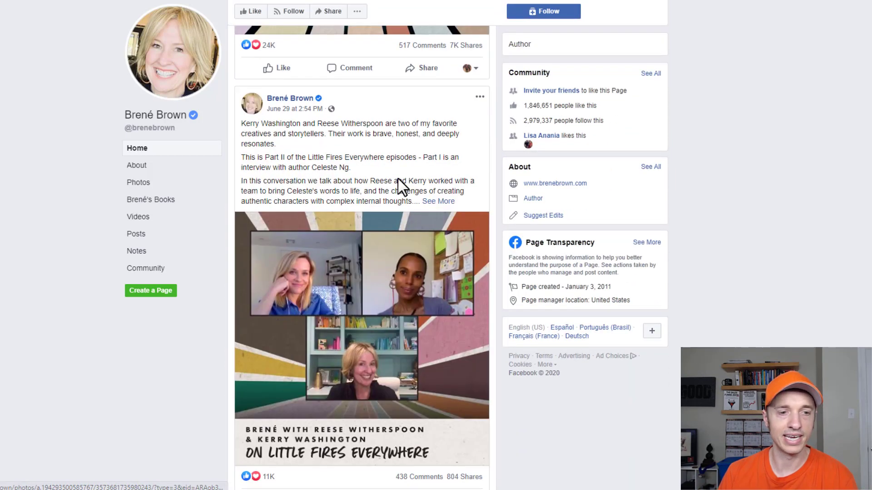
{"action": "scroll", "coordinate": [406, 168], "scroll_direction": "down", "scroll_amount": 2}
{"action": "scroll", "coordinate": [300, 231], "scroll_direction": "up", "scroll_amount": 5}
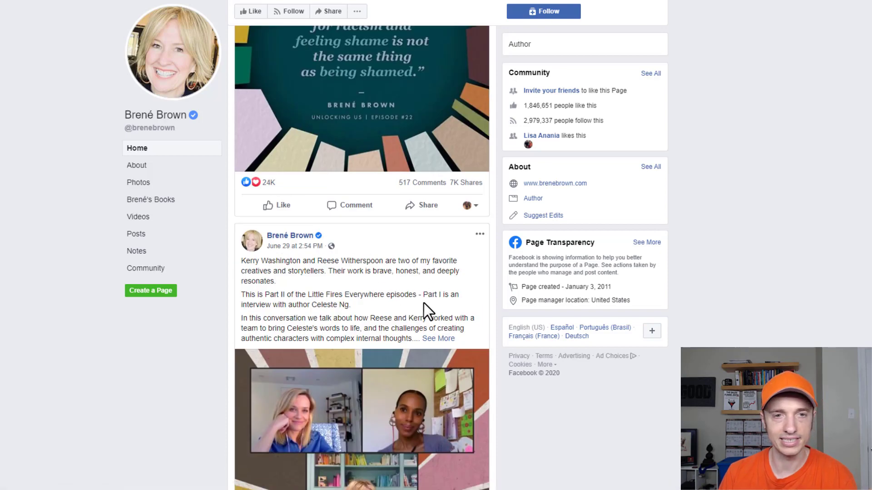
{"action": "scroll", "coordinate": [401, 286], "scroll_direction": "up", "scroll_amount": 4}
{"action": "scroll", "coordinate": [381, 306], "scroll_direction": "down", "scroll_amount": 20}
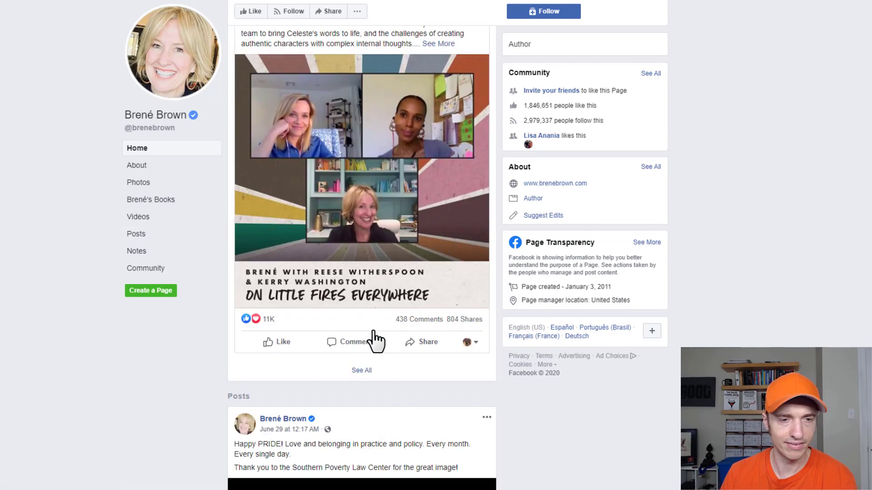
{"action": "scroll", "coordinate": [417, 343], "scroll_direction": "down", "scroll_amount": 10}
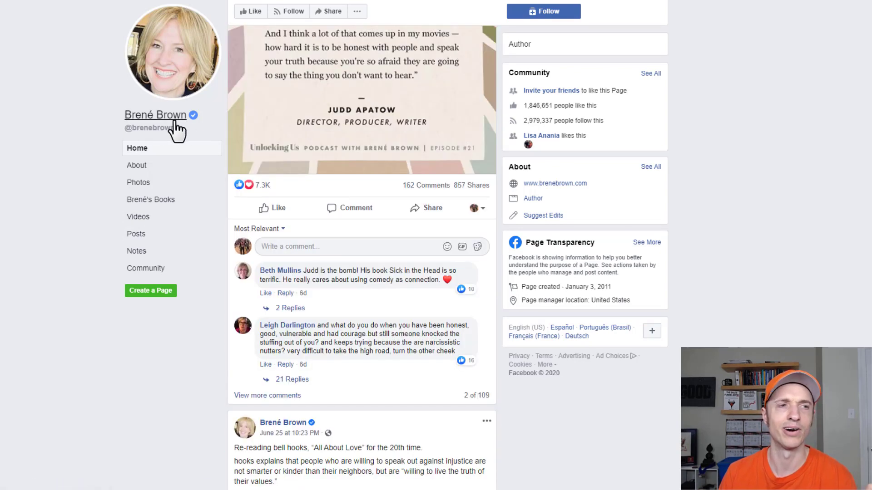
{"action": "scroll", "coordinate": [418, 315], "scroll_direction": "down", "scroll_amount": 8}
{"action": "scroll", "coordinate": [418, 245], "scroll_direction": "up", "scroll_amount": 16}
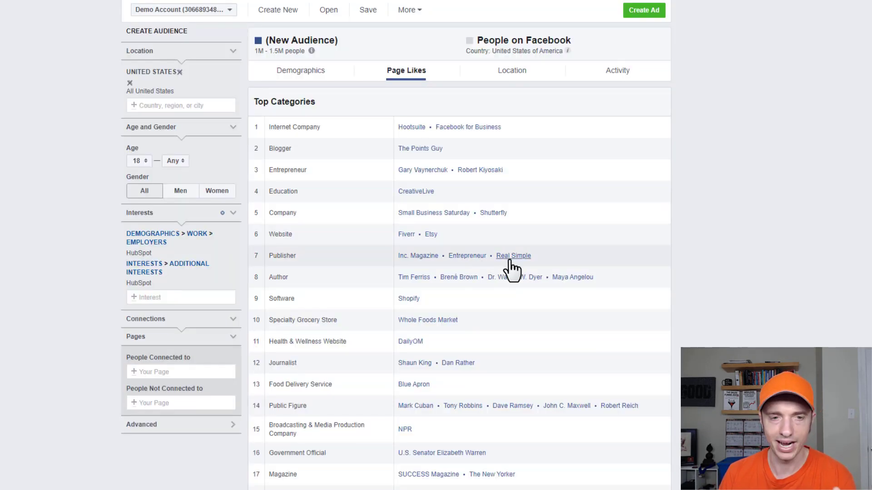
Review the Inc. Magazine page from the Publisher category and add Inc Magazine to the Notepad list.
{"action": "left_click", "coordinate": [428, 256]}
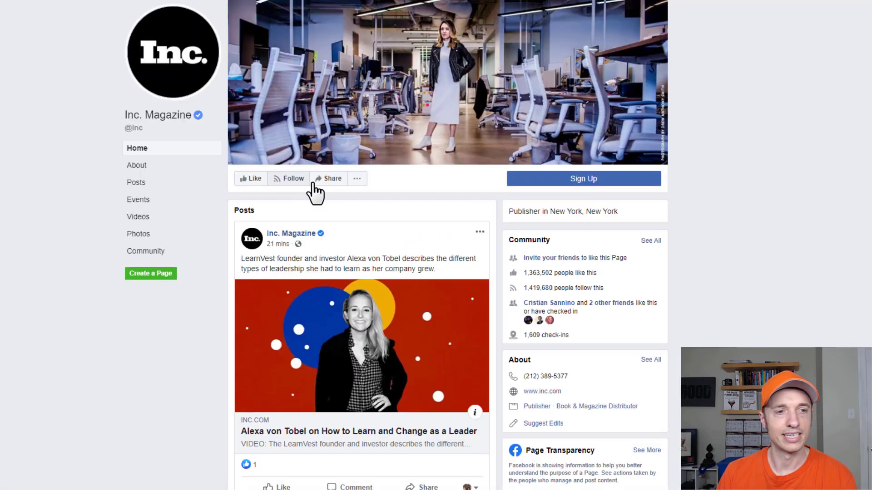
{"action": "left_click_drag", "start_coordinate": [242, 258], "coordinate": [394, 261]}
{"action": "scroll", "coordinate": [394, 261], "scroll_direction": "down", "scroll_amount": 3}
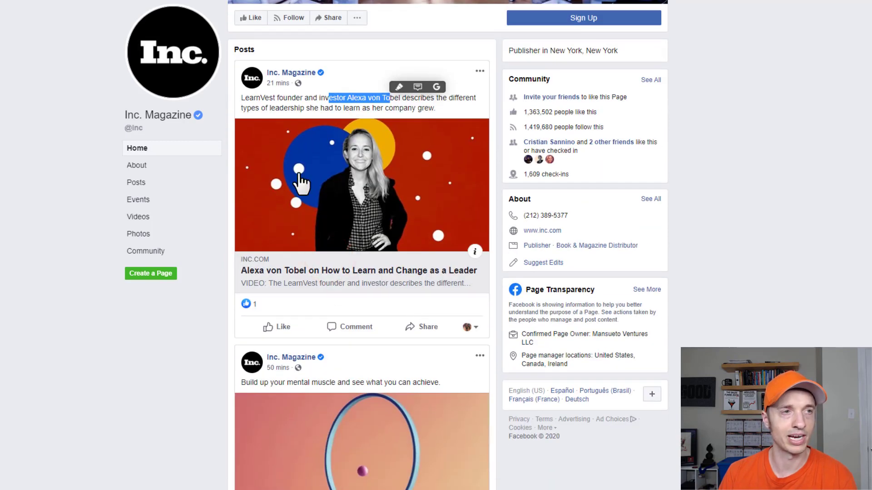
{"action": "key", "text": "alt+Tab"}
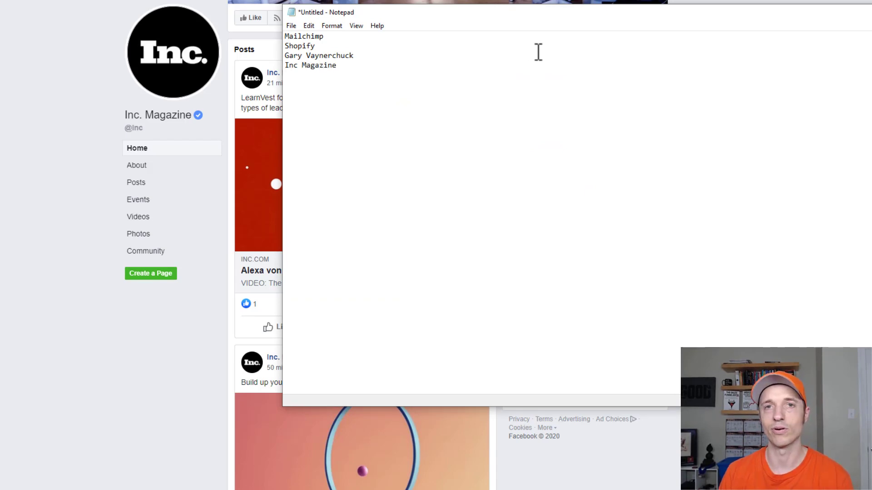
{"action": "key", "text": "alt+Tab"}
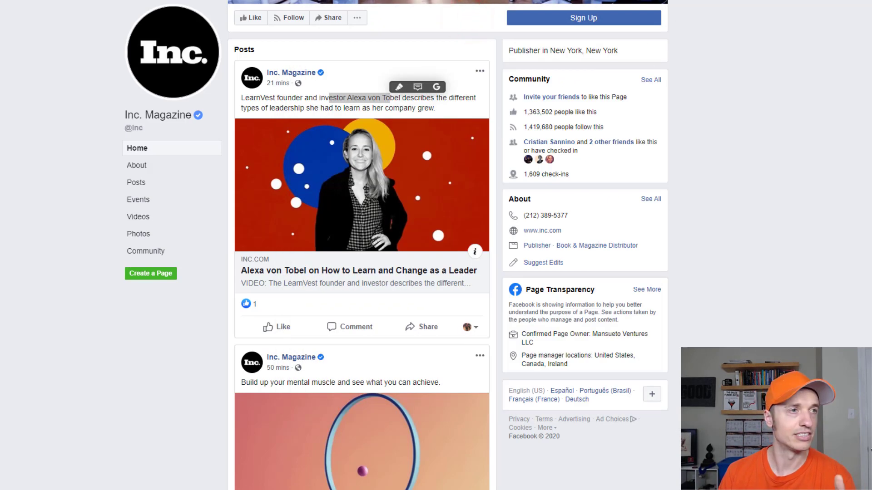
Return to Audience Insights and remove both HubSpot entries from the audience's interests.
{"action": "key", "text": "ctrl+Tab"}
{"action": "left_click", "coordinate": [234, 235]}
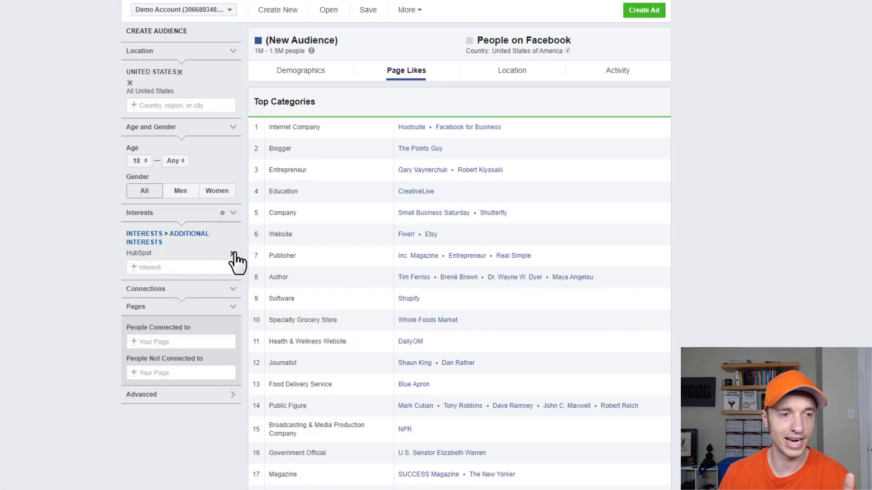
{"action": "left_click", "coordinate": [232, 251]}
Search the interests for Inc and check the suggestions for a matching magazine entry.
{"action": "left_click", "coordinate": [219, 236]}
{"action": "type", "text": "Inc"}
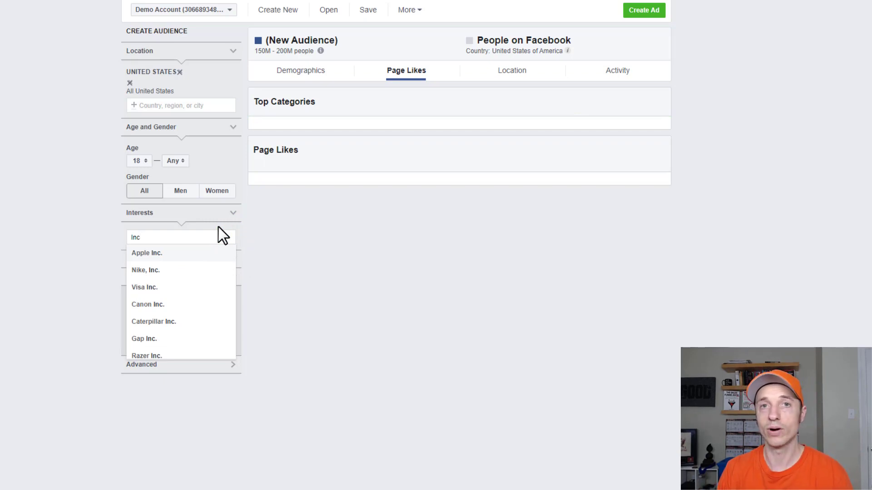
{"action": "scroll", "coordinate": [200, 309], "scroll_direction": "down", "scroll_amount": 2}
{"action": "scroll", "coordinate": [150, 308], "scroll_direction": "up", "scroll_amount": 1}
{"action": "left_click", "coordinate": [102, 224]}
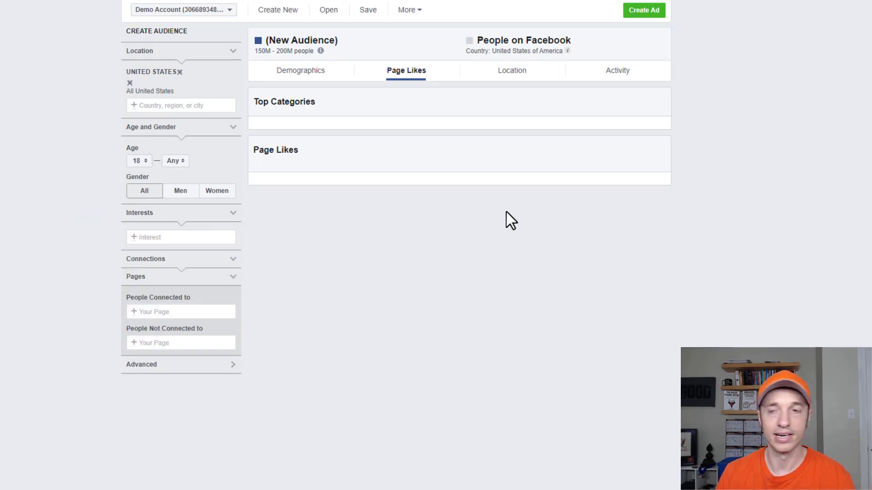
Switch to Notepad and review the noted Mailchimp, Shopify, Gary Vaynerchuck and Inc Magazine entries, highlighting them in turn.
{"action": "key", "text": "alt+Tab"}
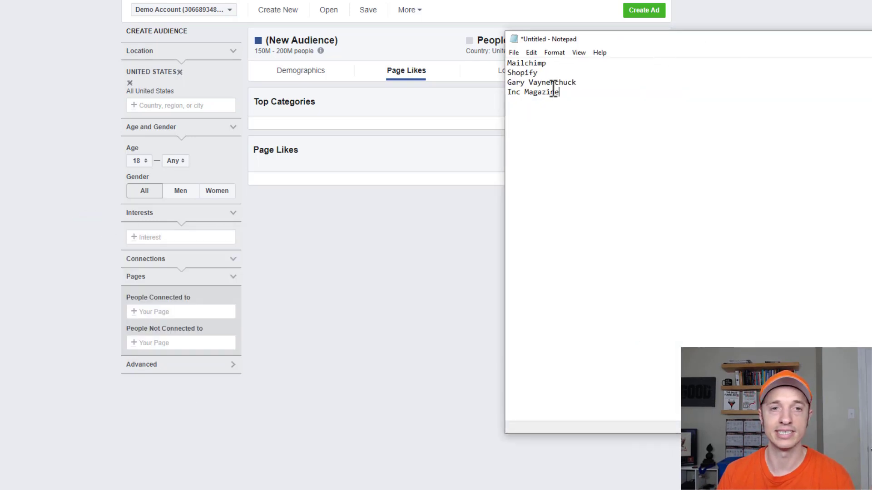
{"action": "left_click_drag", "start_coordinate": [566, 70], "coordinate": [507, 62]}
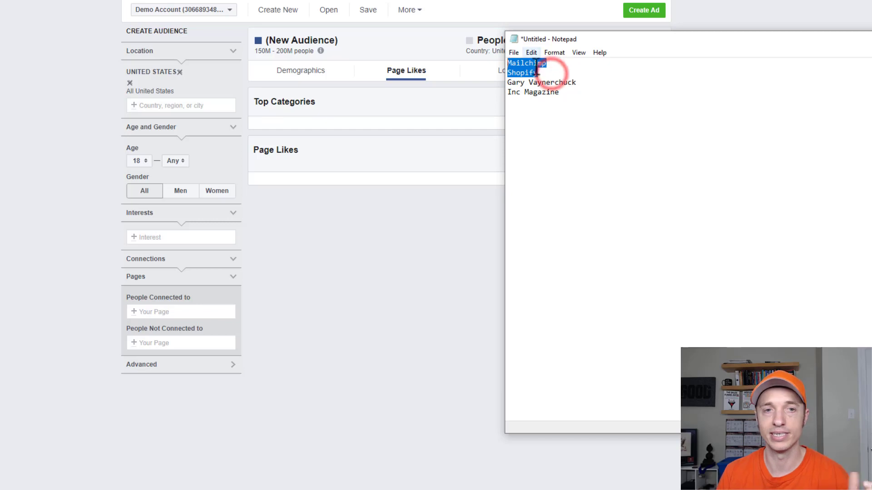
{"action": "left_click_drag", "start_coordinate": [584, 82], "coordinate": [495, 82]}
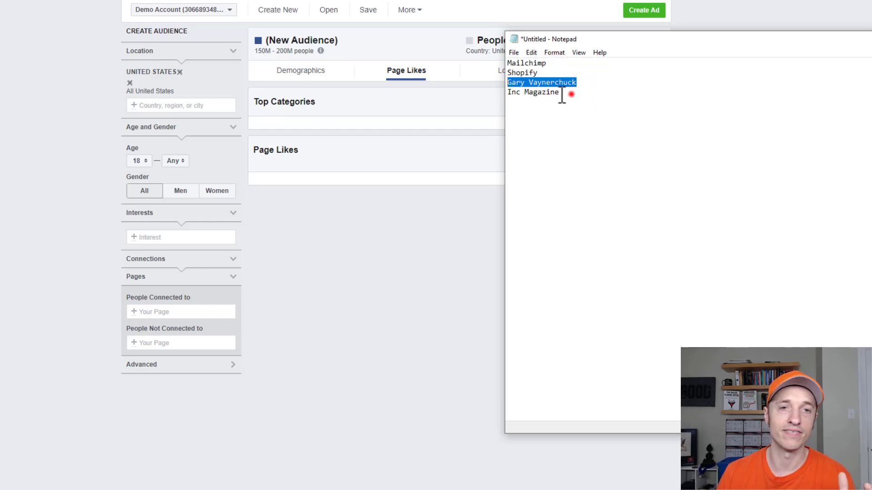
{"action": "left_click_drag", "start_coordinate": [571, 94], "coordinate": [545, 98]}
{"action": "left_click", "coordinate": [537, 91]}
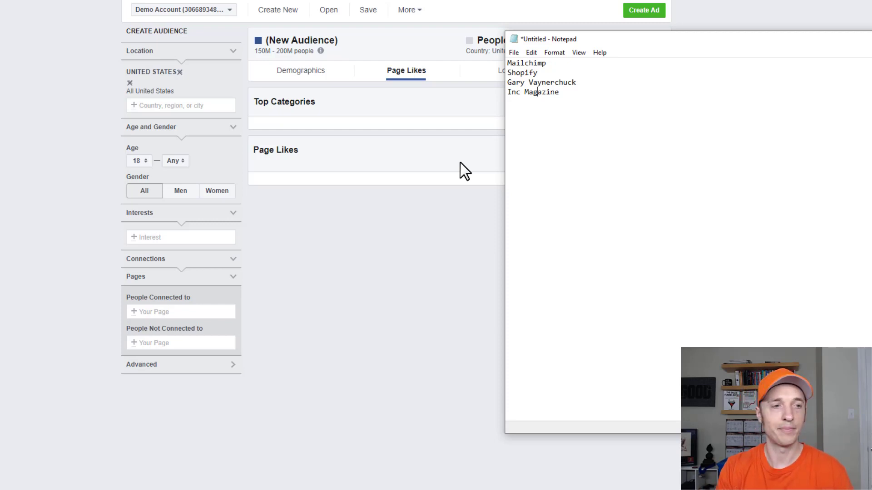
{"action": "left_click", "coordinate": [600, 96]}
{"action": "left_click", "coordinate": [624, 40]}
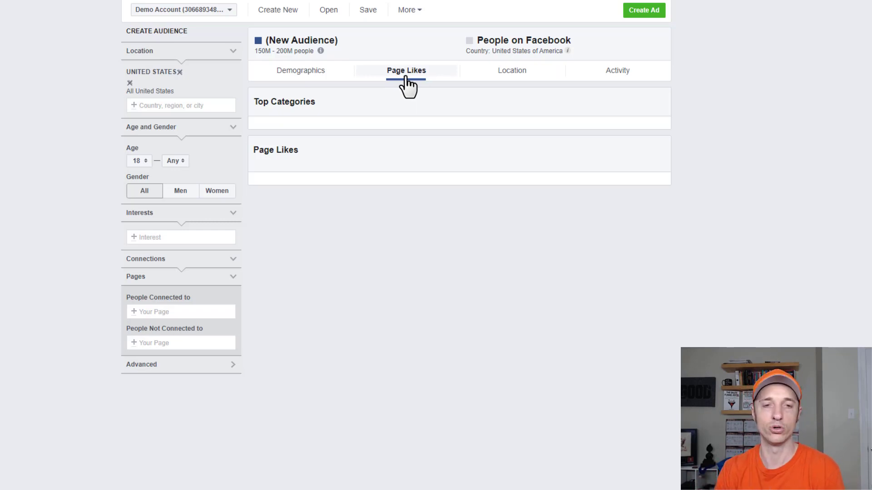
Limit the audience to men aged 24 to 50.
{"action": "left_click", "coordinate": [144, 161]}
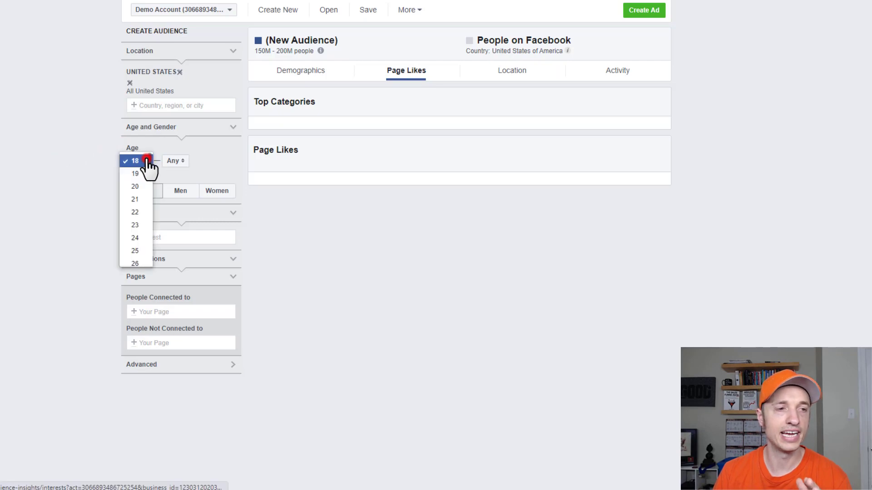
{"action": "left_click", "coordinate": [138, 236]}
{"action": "left_click", "coordinate": [178, 161]}
{"action": "scroll", "coordinate": [180, 234], "scroll_direction": "down", "scroll_amount": 10}
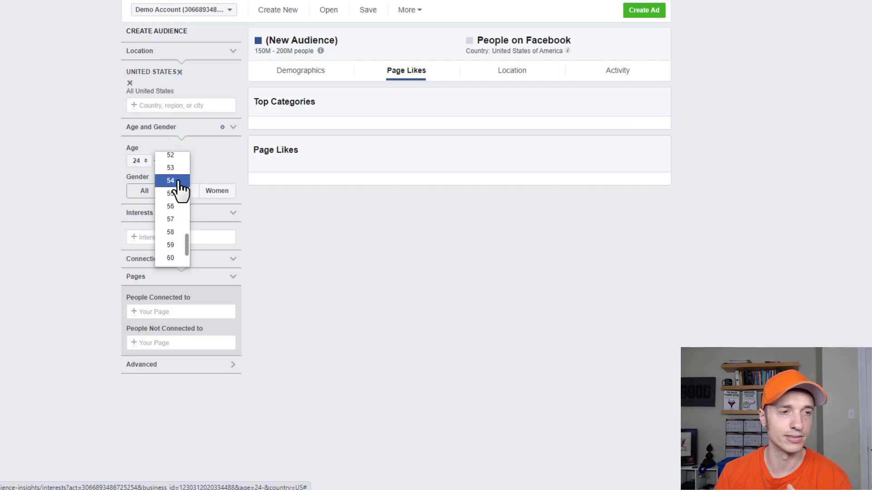
{"action": "scroll", "coordinate": [178, 181], "scroll_direction": "up", "scroll_amount": 1}
{"action": "left_click", "coordinate": [173, 158]}
{"action": "left_click", "coordinate": [177, 189]}
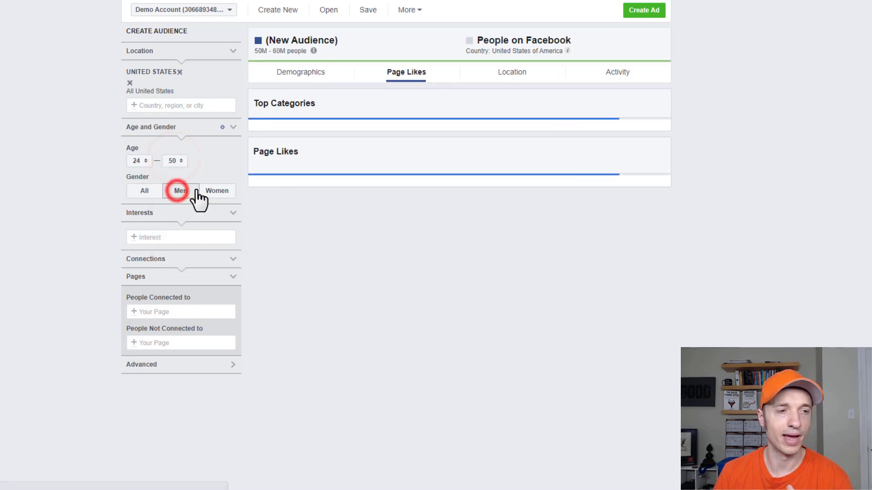
Add MailChimp from Additional Interests to the audience.
{"action": "left_click", "coordinate": [190, 236]}
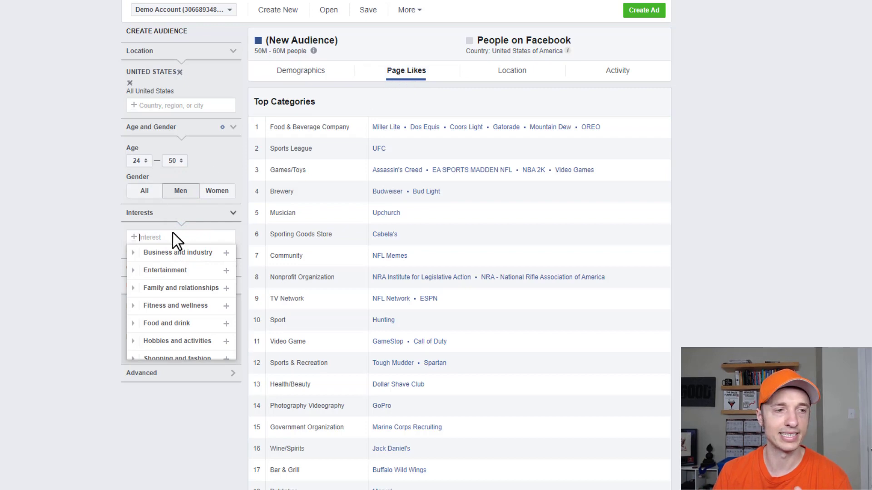
{"action": "type", "text": "ma"}
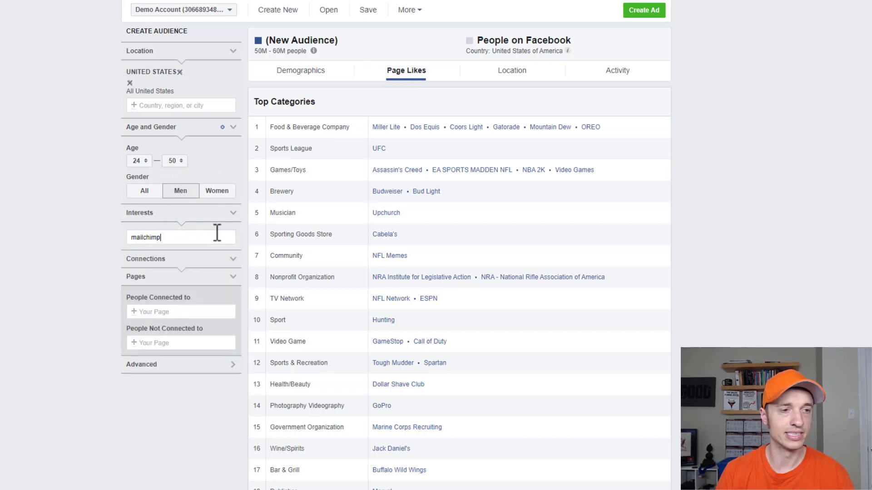
{"action": "type", "text": "ilchimp"}
{"action": "left_click", "coordinate": [159, 257]}
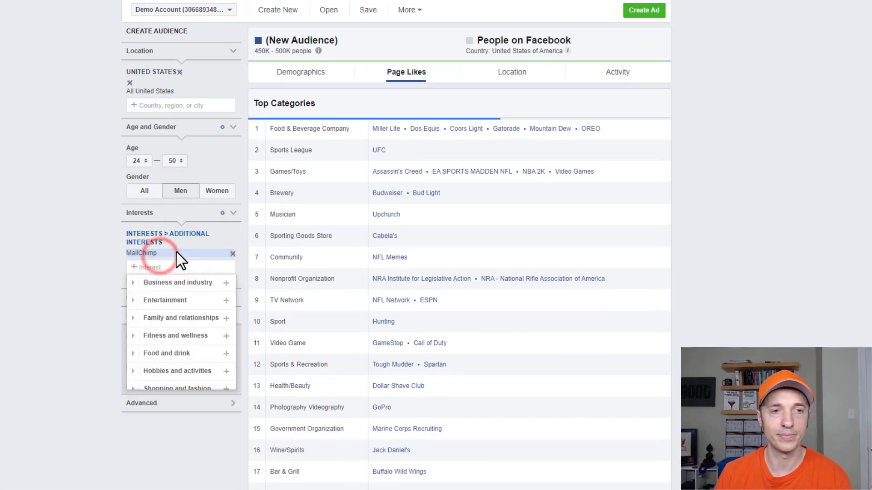
{"action": "left_click", "coordinate": [759, 170]}
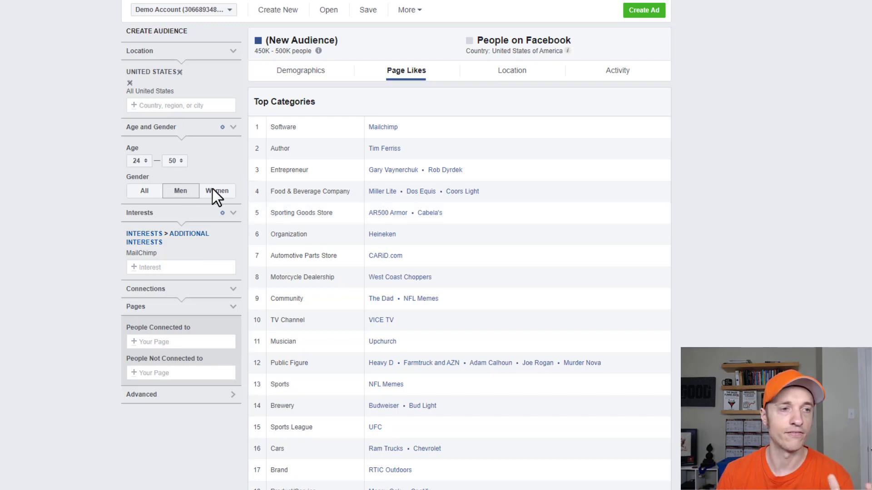
Inspect the Connections section and its page connection filters.
{"action": "scroll", "coordinate": [175, 252], "scroll_direction": "down", "scroll_amount": 1}
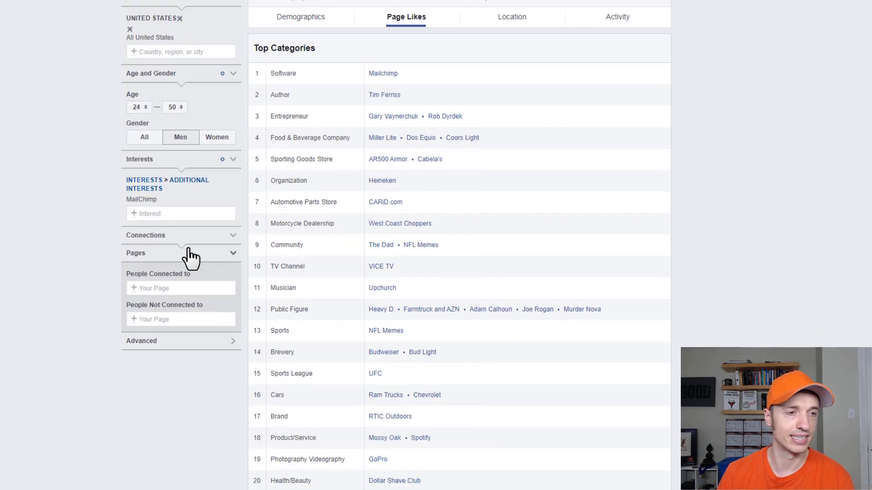
{"action": "left_click", "coordinate": [224, 235]}
{"action": "left_click", "coordinate": [224, 235]}
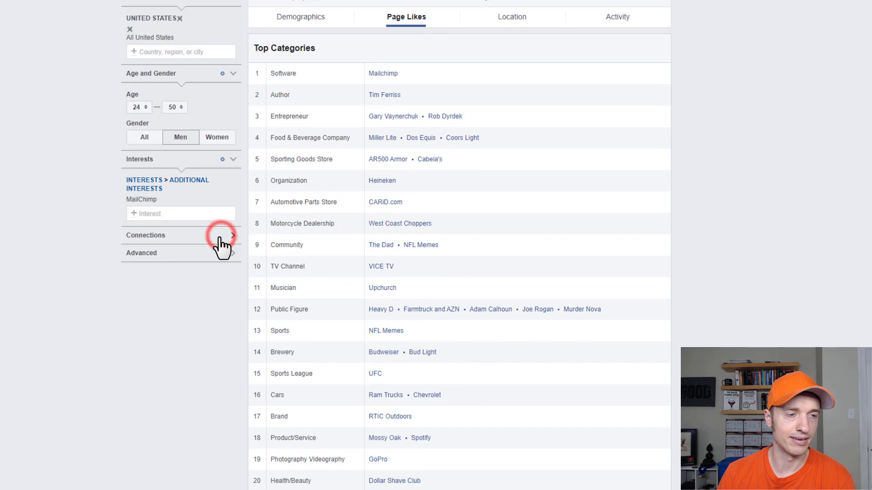
{"action": "scroll", "coordinate": [155, 236], "scroll_direction": "down", "scroll_amount": 2}
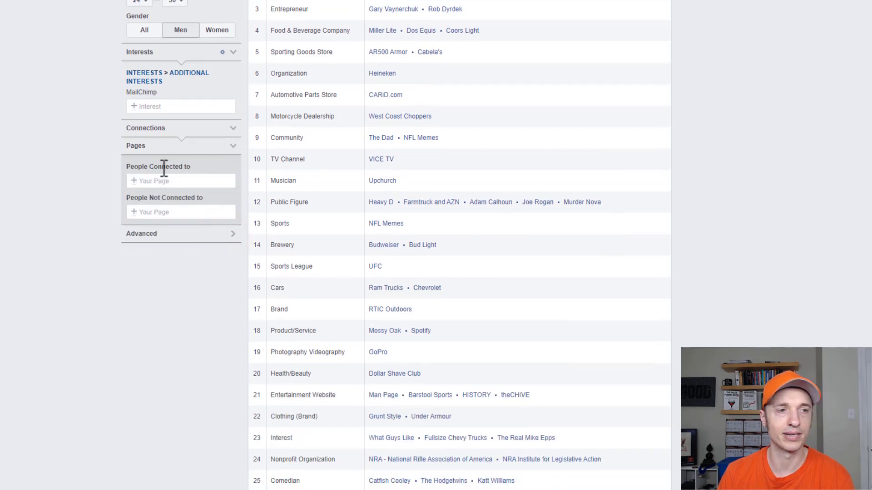
Restrict the advanced relationship status to Married, including the 3-month, 6-month and 1-year newlywed options.
{"action": "left_click", "coordinate": [224, 241]}
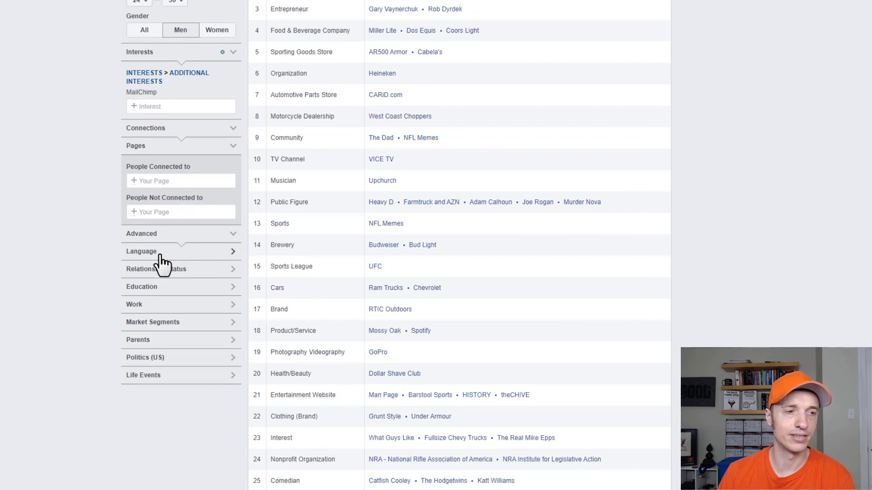
{"action": "left_click", "coordinate": [188, 268]}
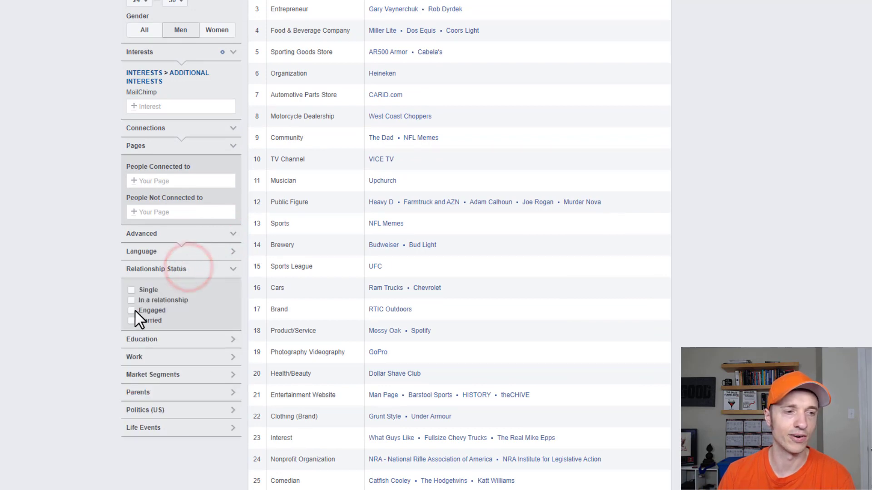
{"action": "left_click", "coordinate": [131, 321]}
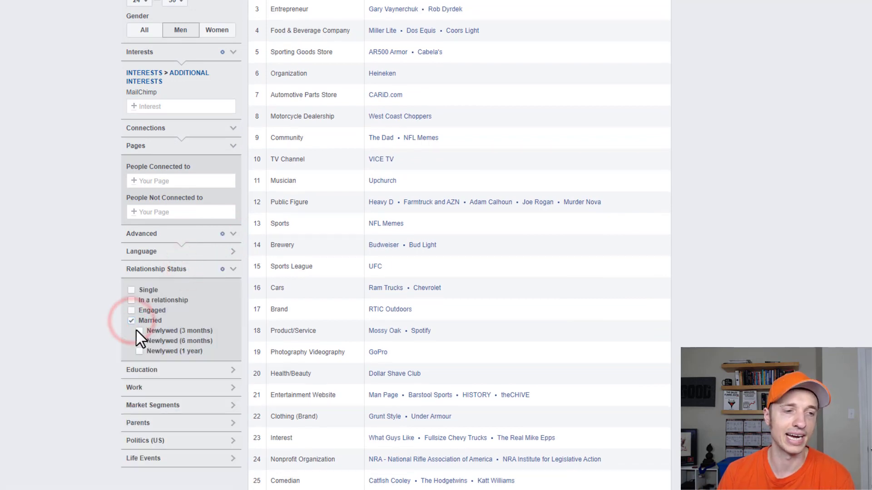
{"action": "left_click", "coordinate": [139, 330]}
{"action": "left_click", "coordinate": [139, 341]}
{"action": "left_click", "coordinate": [139, 351]}
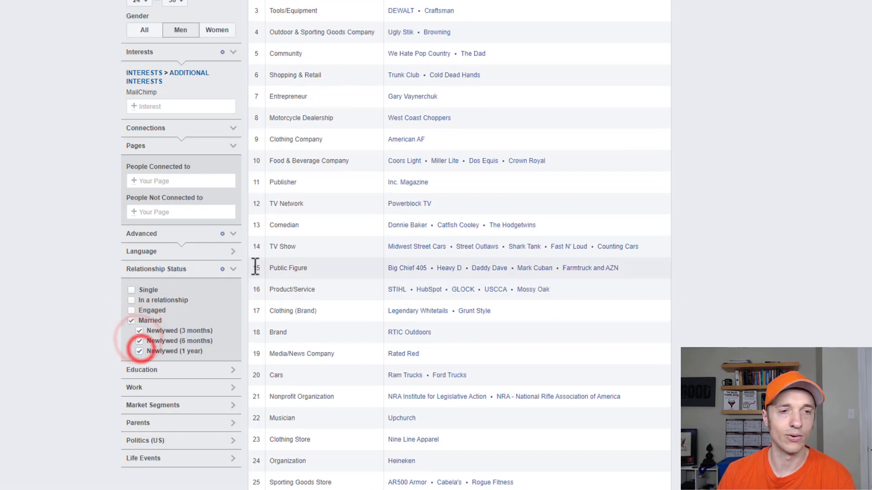
{"action": "scroll", "coordinate": [283, 295], "scroll_direction": "up", "scroll_amount": 3}
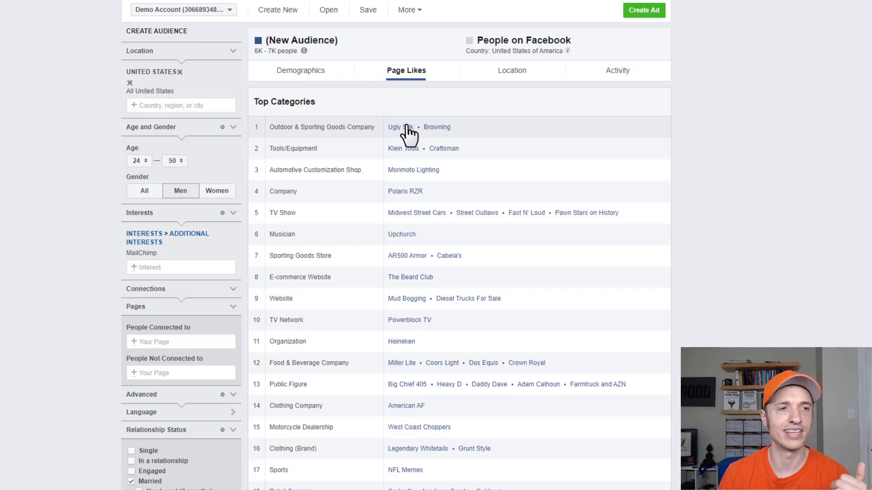
Examine the top categories and the Page Likes relevance table for the married male MailChimp audience.
{"action": "scroll", "coordinate": [224, 263], "scroll_direction": "down", "scroll_amount": 1}
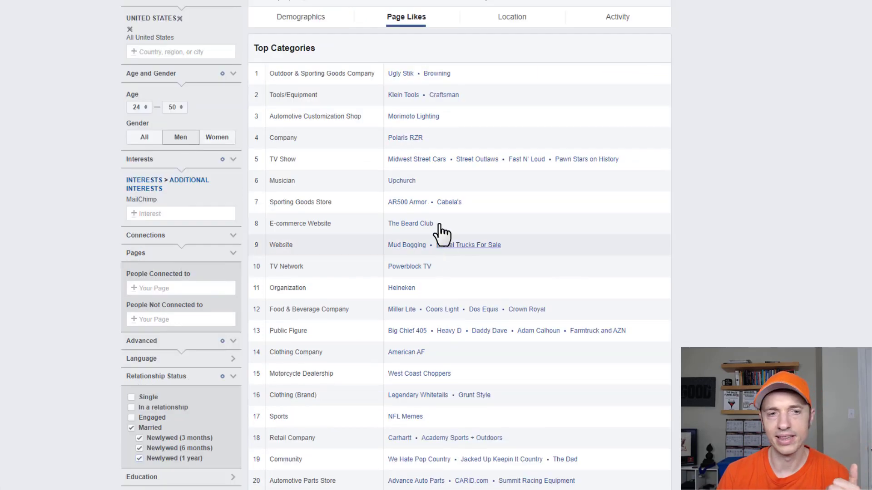
{"action": "scroll", "coordinate": [397, 282], "scroll_direction": "down", "scroll_amount": 6}
{"action": "scroll", "coordinate": [395, 324], "scroll_direction": "down", "scroll_amount": 12}
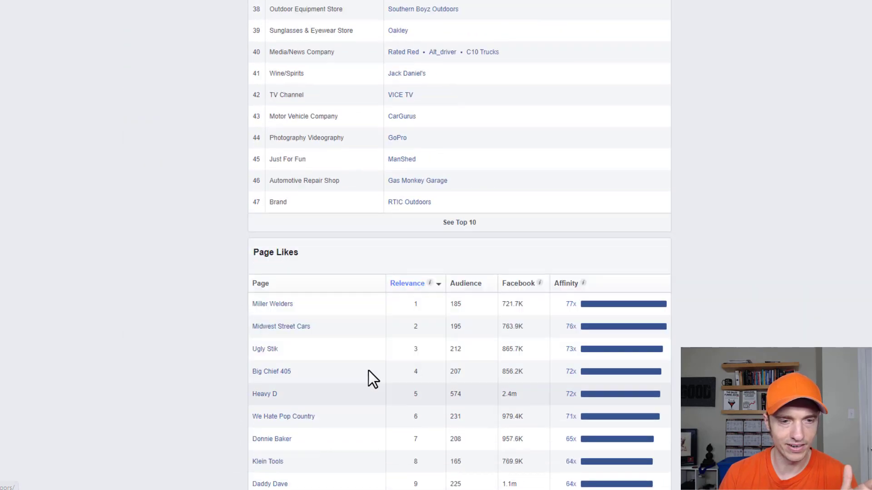
{"action": "mouse_move", "coordinate": [265, 258]}
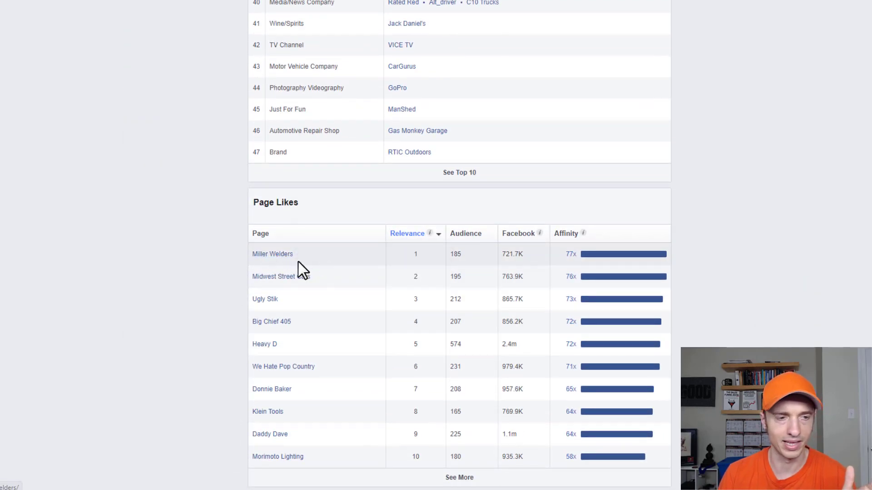
{"action": "scroll", "coordinate": [297, 289], "scroll_direction": "up", "scroll_amount": 1}
{"action": "scroll", "coordinate": [313, 318], "scroll_direction": "up", "scroll_amount": 11}
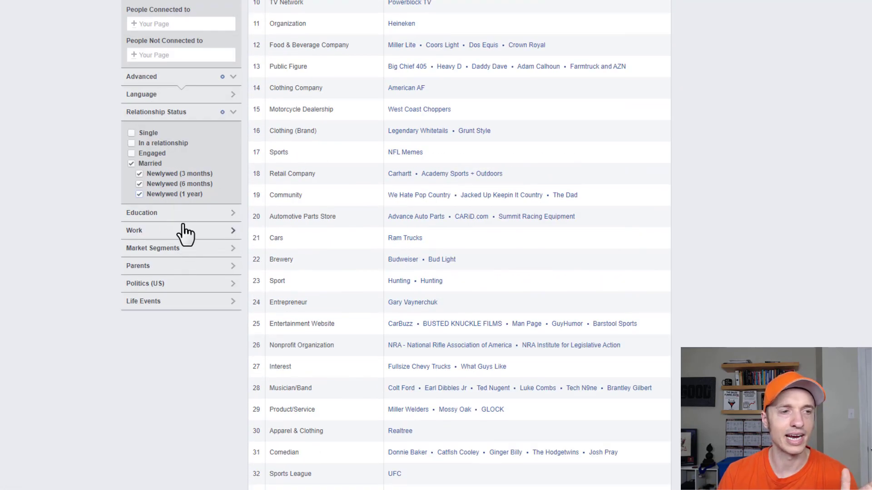
{"action": "scroll", "coordinate": [197, 273], "scroll_direction": "up", "scroll_amount": 6}
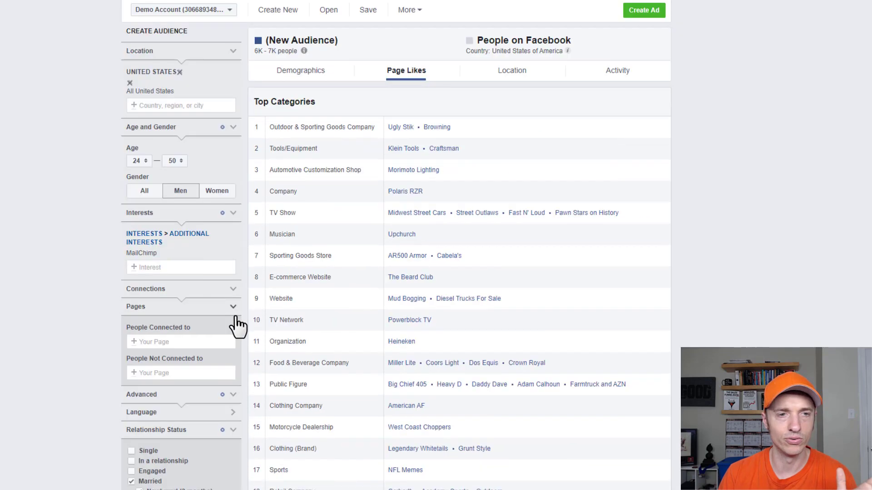
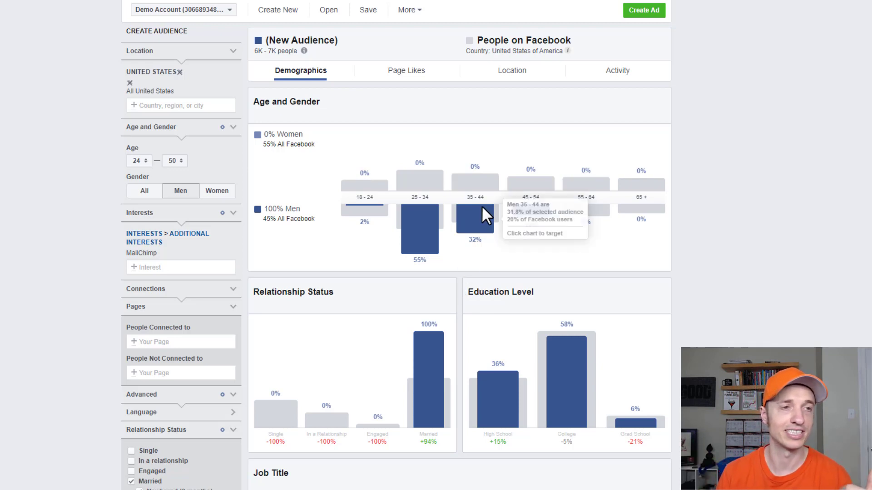
Inspect the 35–44 men's segment in the Age and Gender chart, and return to the audience's page likes.
{"action": "mouse_move", "coordinate": [471, 253]}
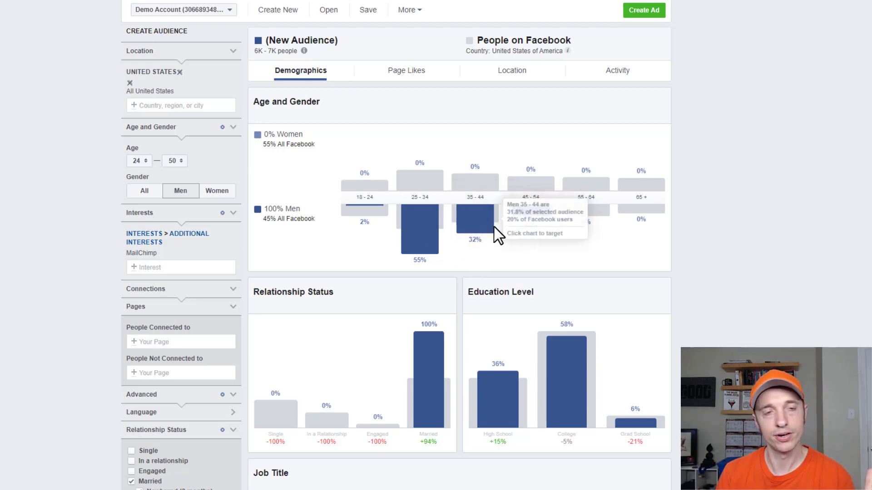
{"action": "mouse_move", "coordinate": [472, 222]}
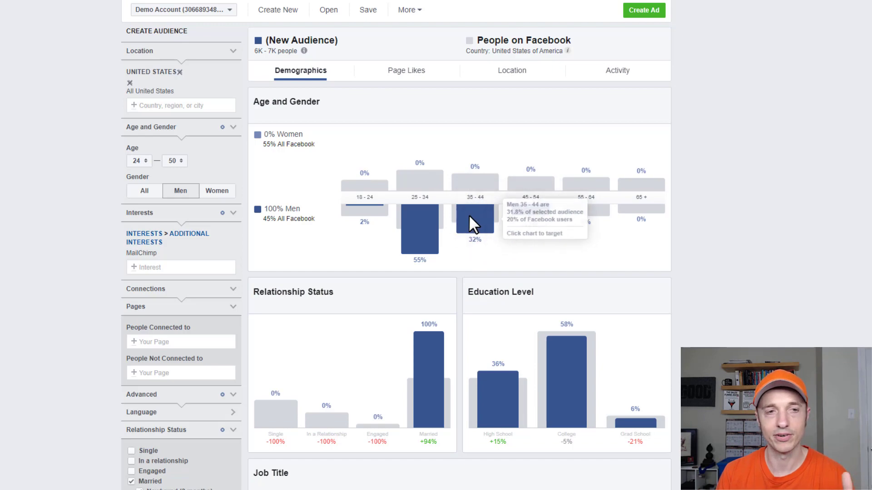
{"action": "left_click", "coordinate": [406, 70]}
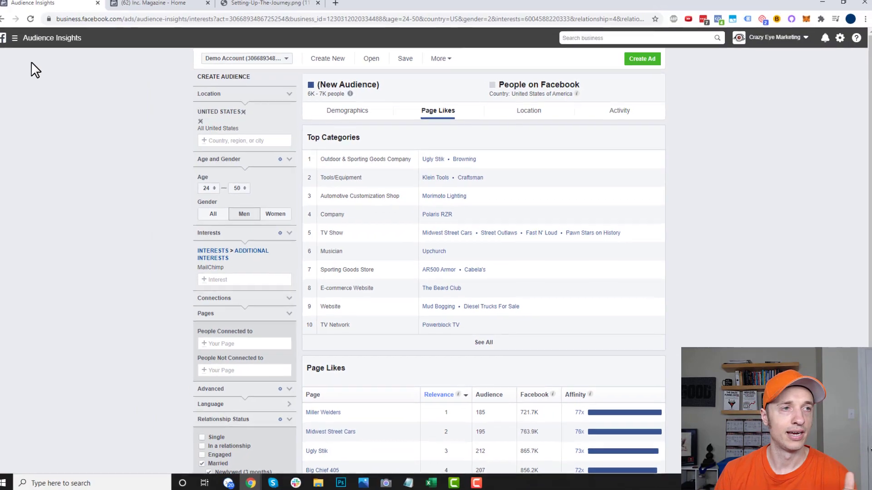
Switch to Ads Manager, start creating a campaign and continue the unfinished Traffic draft.
{"action": "left_click", "coordinate": [57, 43]}
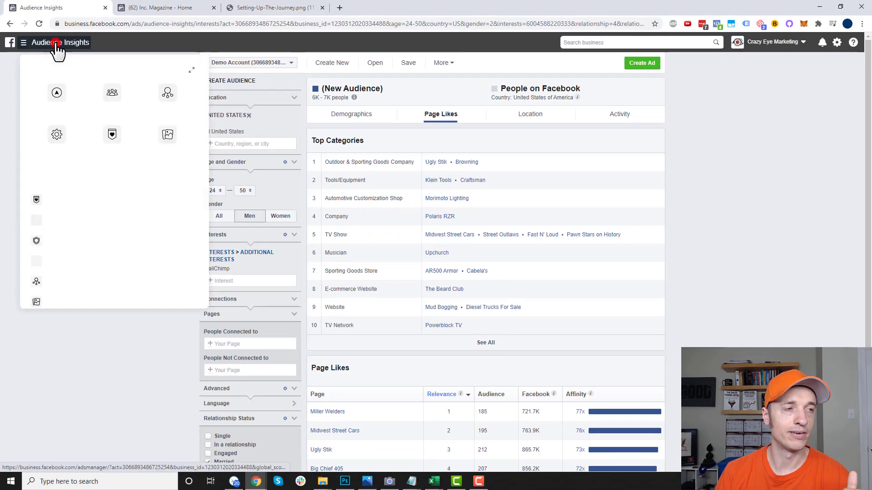
{"action": "left_click", "coordinate": [56, 92]}
{"action": "left_click", "coordinate": [480, 75]}
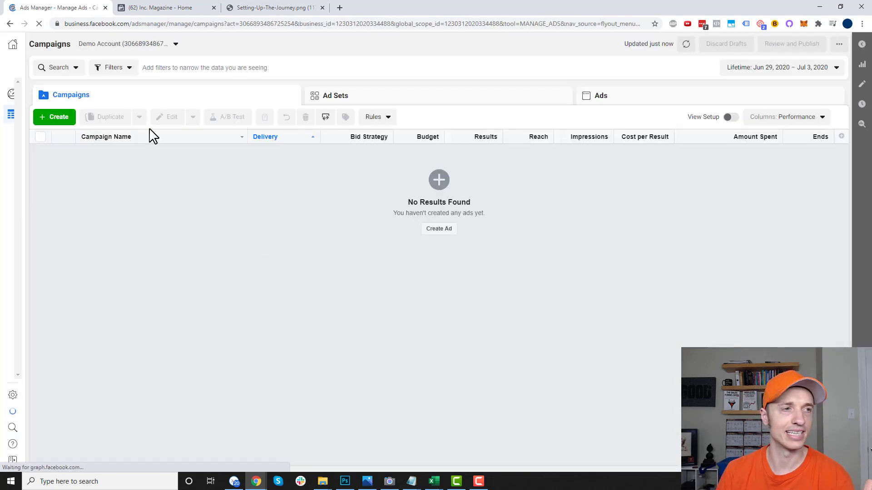
{"action": "left_click", "coordinate": [59, 117]}
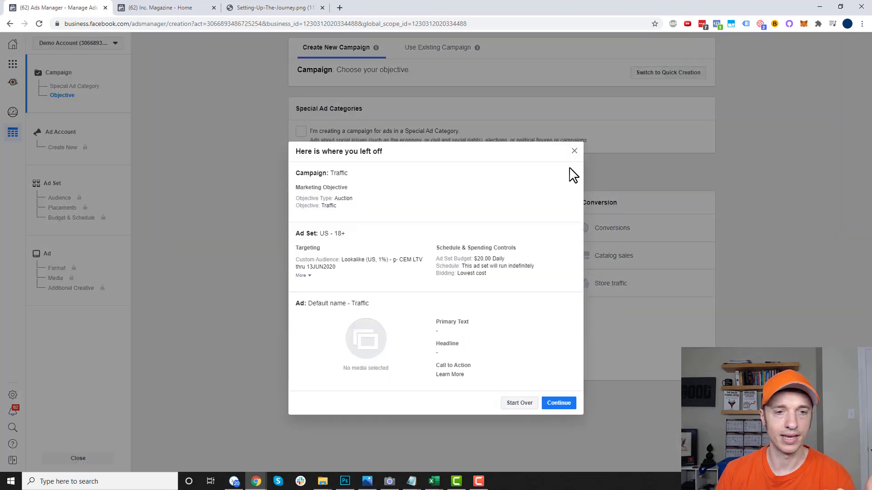
{"action": "left_click", "coordinate": [560, 403]}
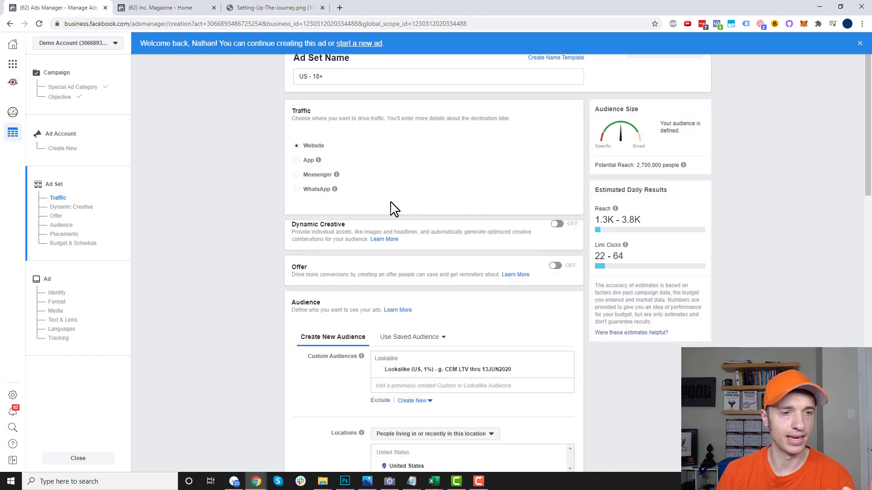
Remove the US 1% Lookalike custom audience from the ad set and add MailChimp as a detailed targeting interest.
{"action": "scroll", "coordinate": [459, 222], "scroll_direction": "down", "scroll_amount": 4}
{"action": "left_click", "coordinate": [565, 182]}
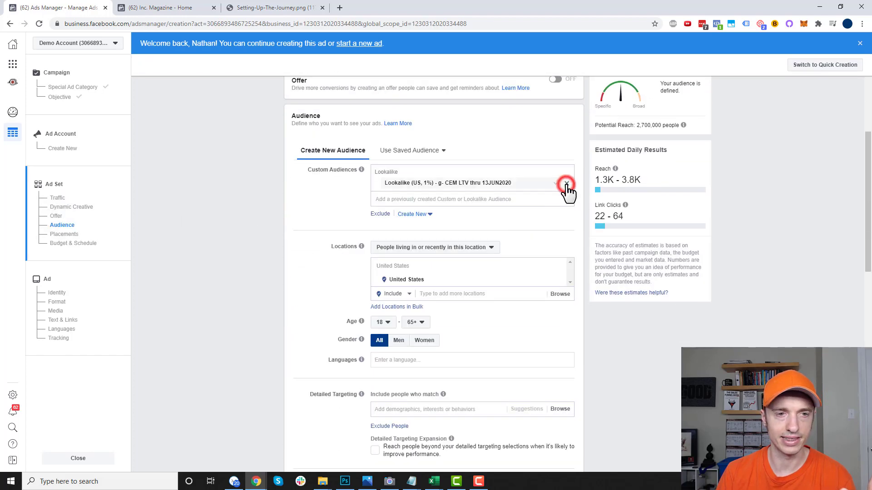
{"action": "scroll", "coordinate": [398, 200], "scroll_direction": "down", "scroll_amount": 3}
{"action": "scroll", "coordinate": [398, 200], "scroll_direction": "down", "scroll_amount": 1}
{"action": "left_click", "coordinate": [390, 200]}
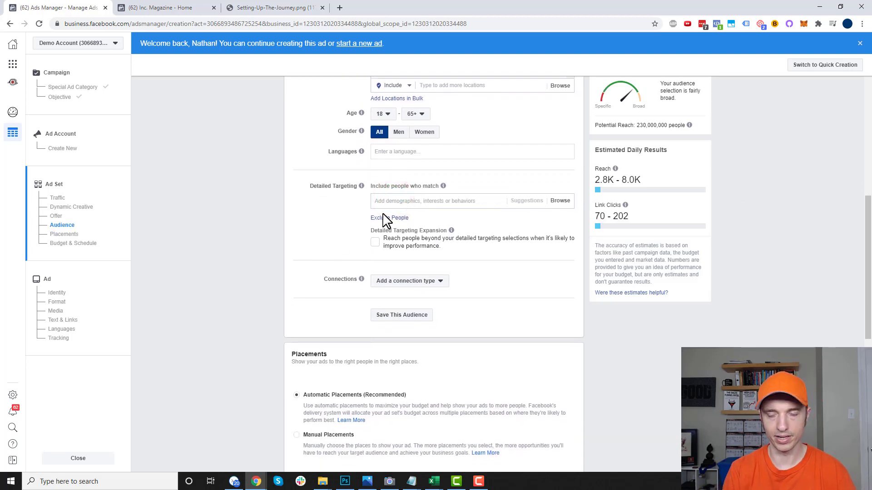
{"action": "type", "text": "mailchimp"}
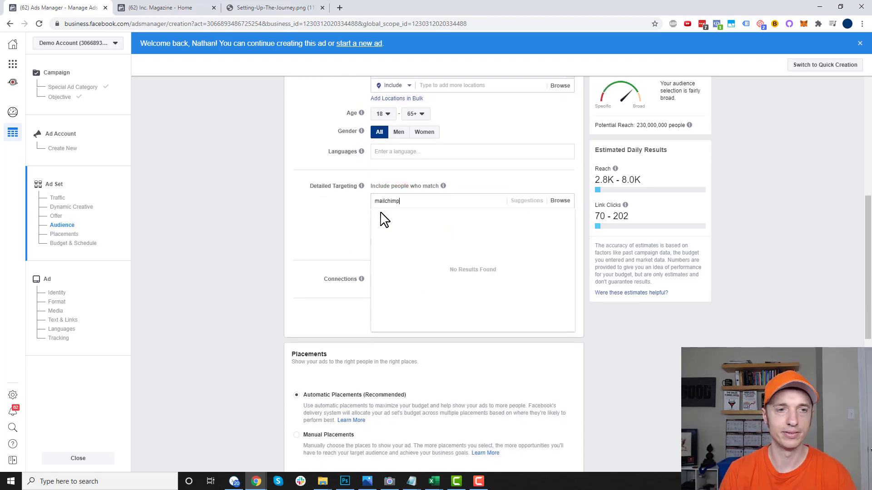
{"action": "left_click", "coordinate": [407, 217]}
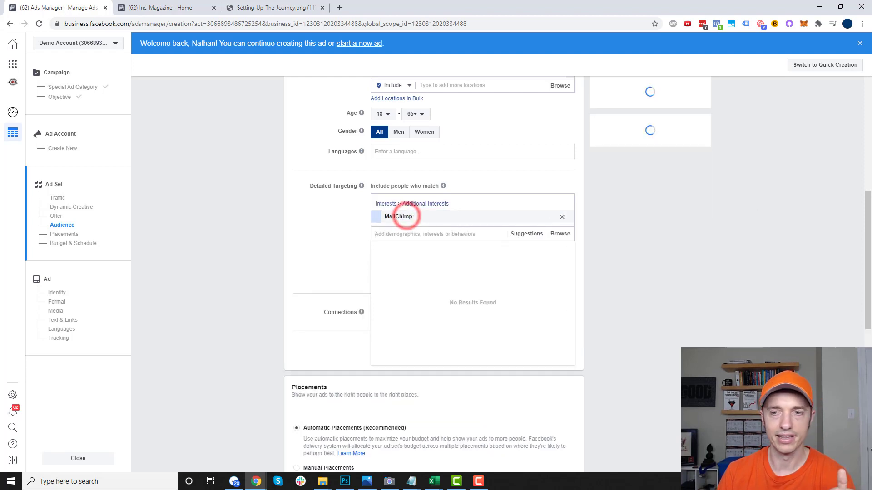
Consult the Notepad interest list and add Shopify, Gary Vaynerchuk and Inc. (magazine) to the detailed targeting.
{"action": "key", "text": "alt+Tab"}
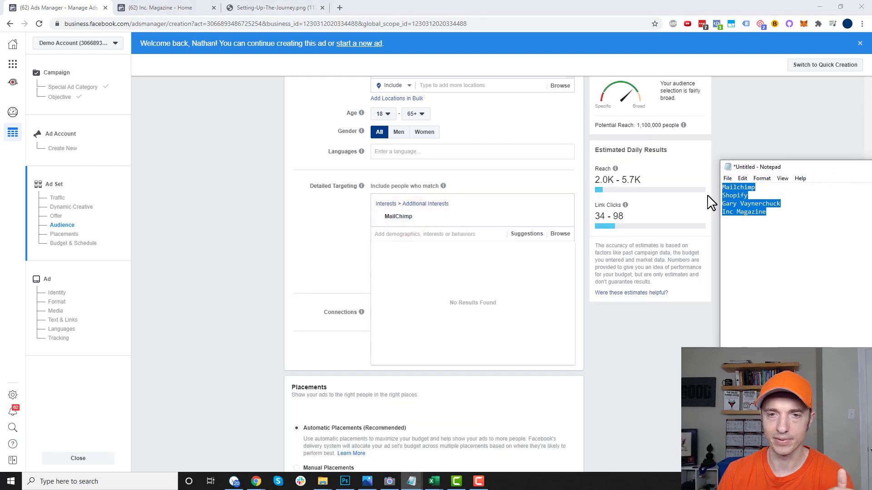
{"action": "left_click", "coordinate": [805, 173]}
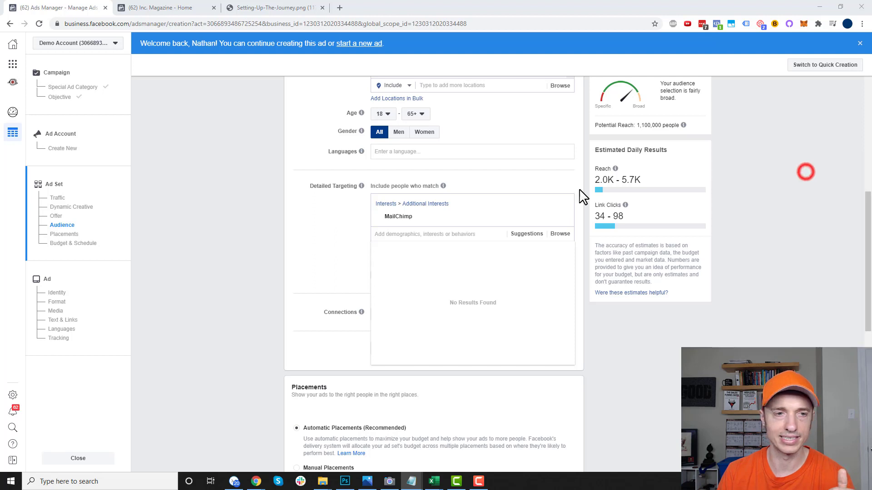
{"action": "left_click", "coordinate": [464, 233]}
{"action": "type", "text": "shopify"}
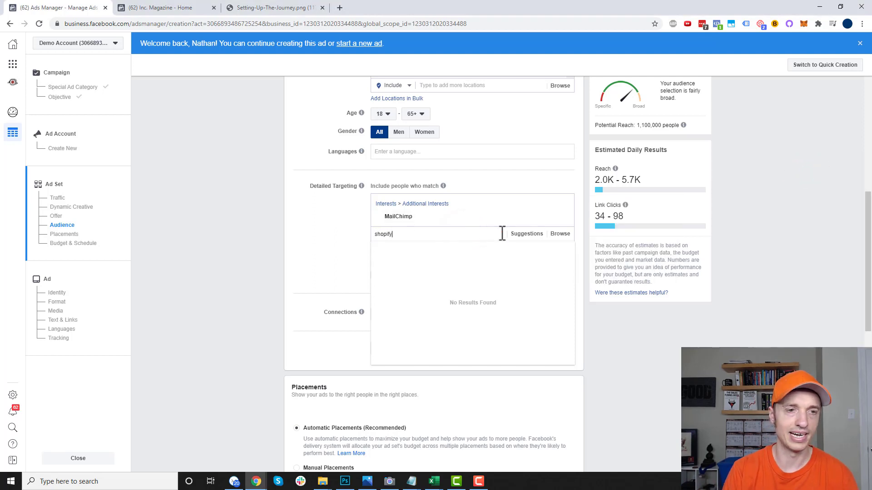
{"action": "key", "text": "Return"}
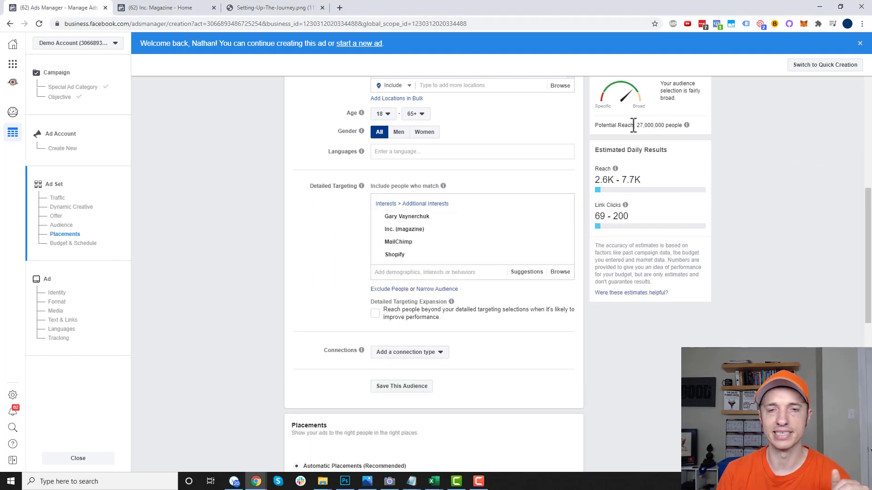
Narrow the audience by moving the Shopify interest from the included interests to the must-also-match condition.
{"action": "left_click_drag", "start_coordinate": [632, 125], "coordinate": [669, 136]}
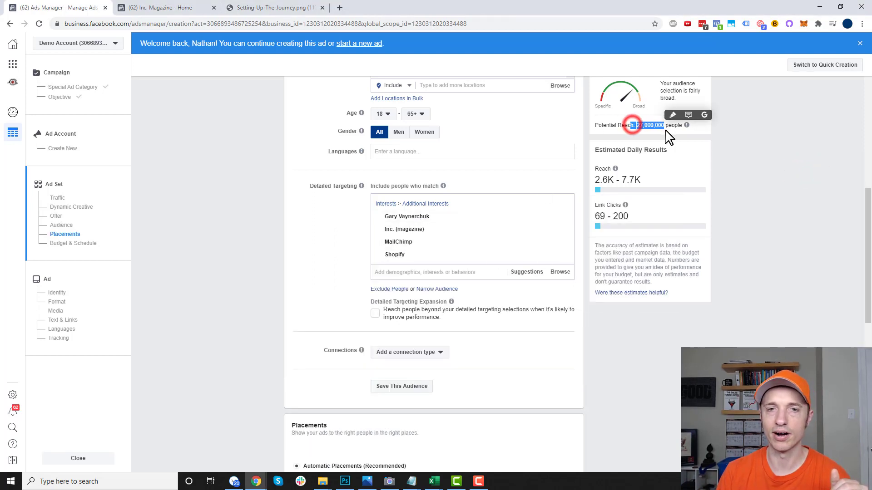
{"action": "left_click", "coordinate": [431, 291]}
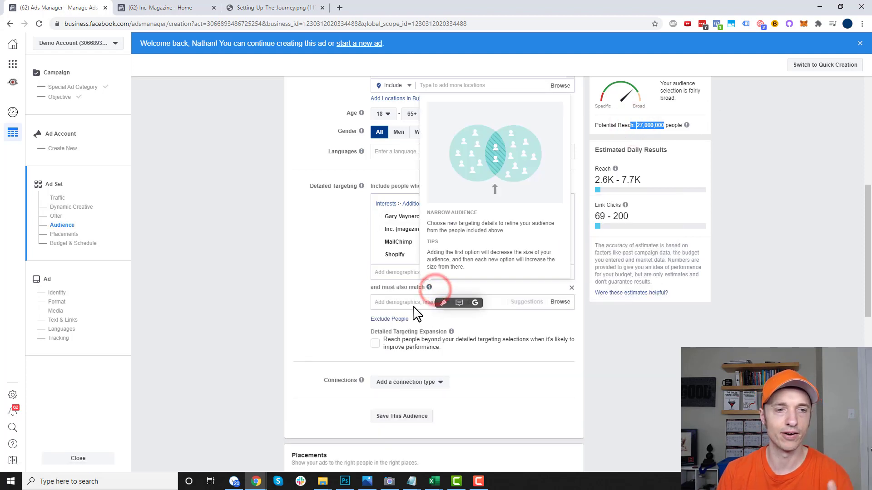
{"action": "left_click", "coordinate": [562, 256]}
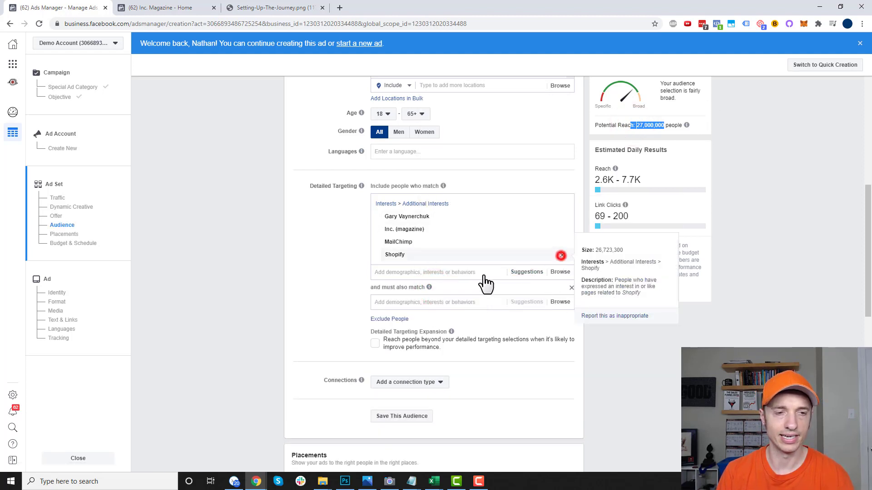
{"action": "left_click", "coordinate": [448, 290]}
{"action": "type", "text": "shopify"}
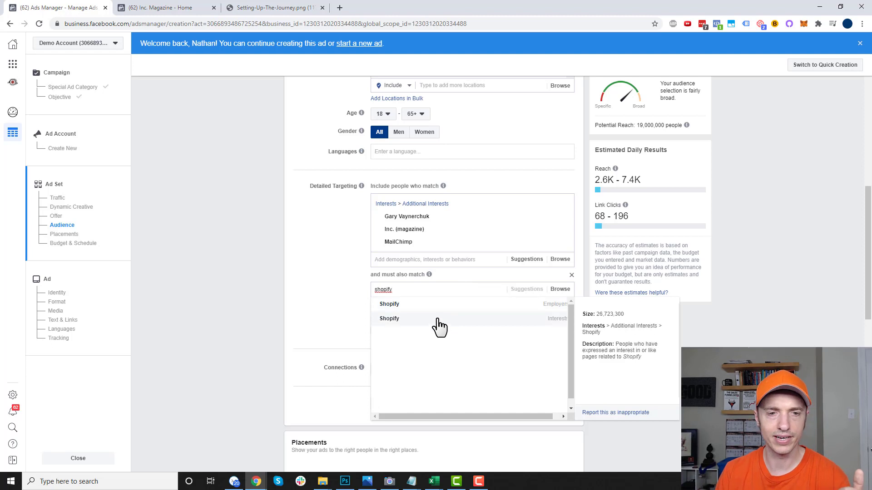
{"action": "left_click", "coordinate": [436, 320]}
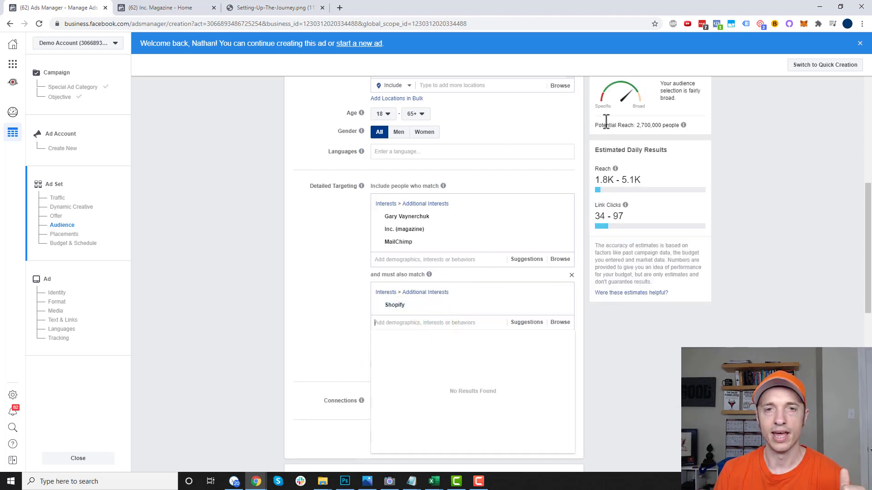
Review the included interests, the Shopify must-also-match condition and the audience's potential reach.
{"action": "mouse_move", "coordinate": [398, 225]}
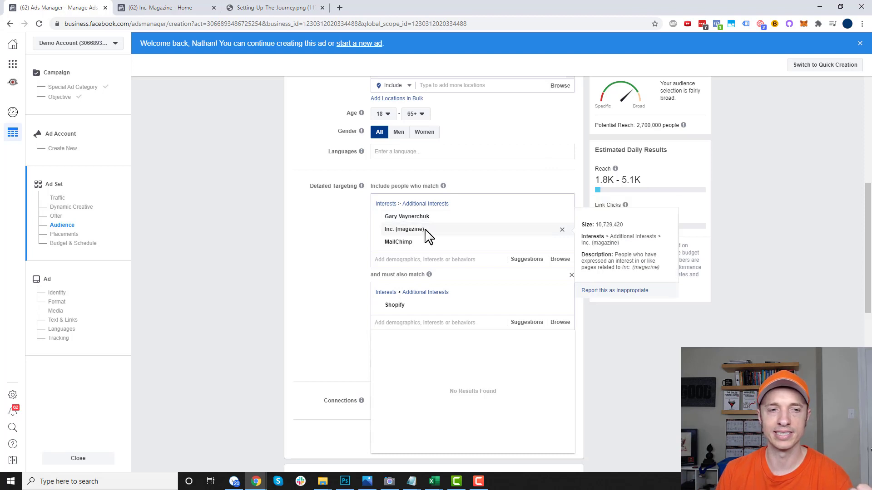
{"action": "mouse_move", "coordinate": [400, 250]}
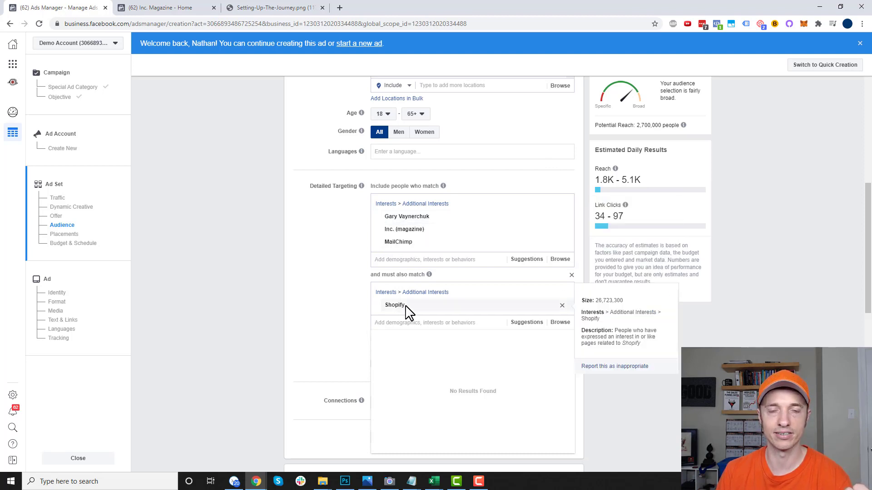
{"action": "left_click_drag", "start_coordinate": [636, 125], "coordinate": [658, 126]}
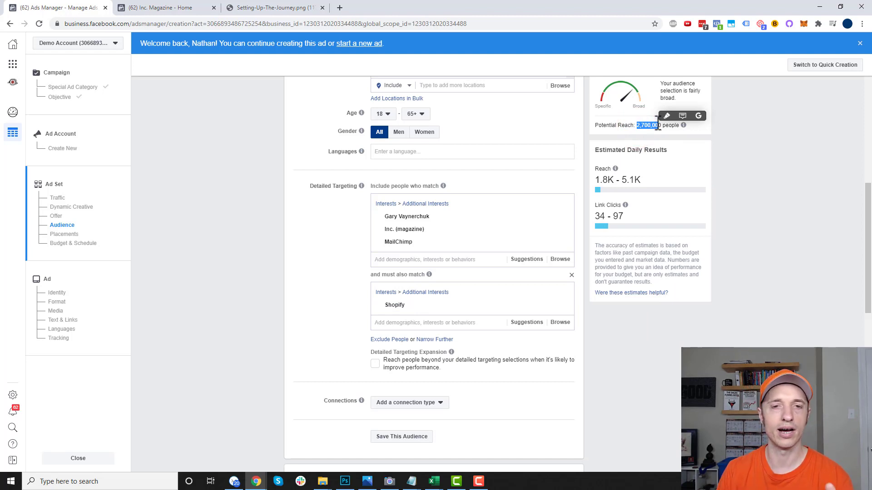
{"action": "left_click", "coordinate": [797, 142]}
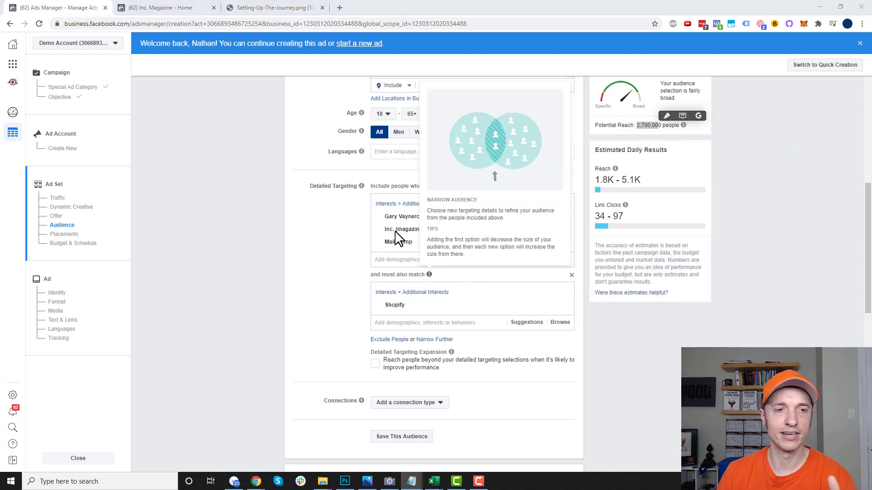